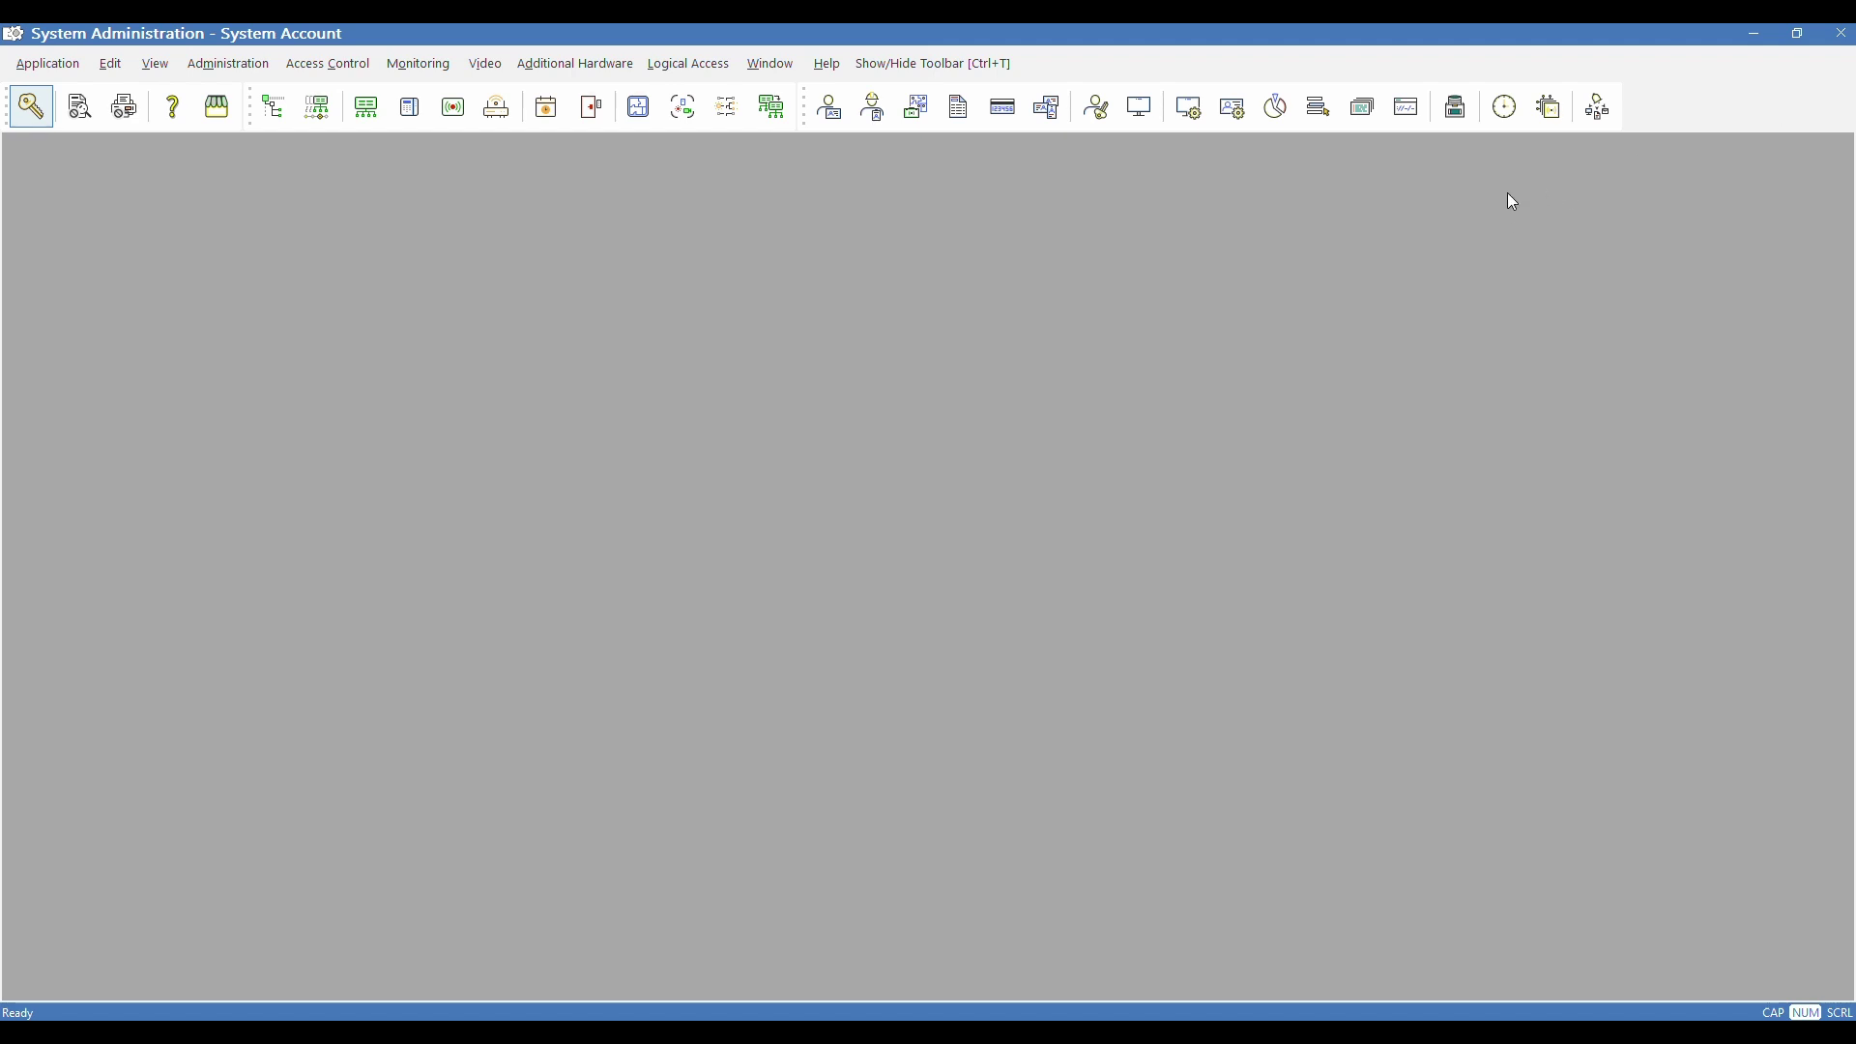
# - Open the Scheduler and widen the Action Type and Description columns to show their full entries
pyautogui.click(1515, 114)
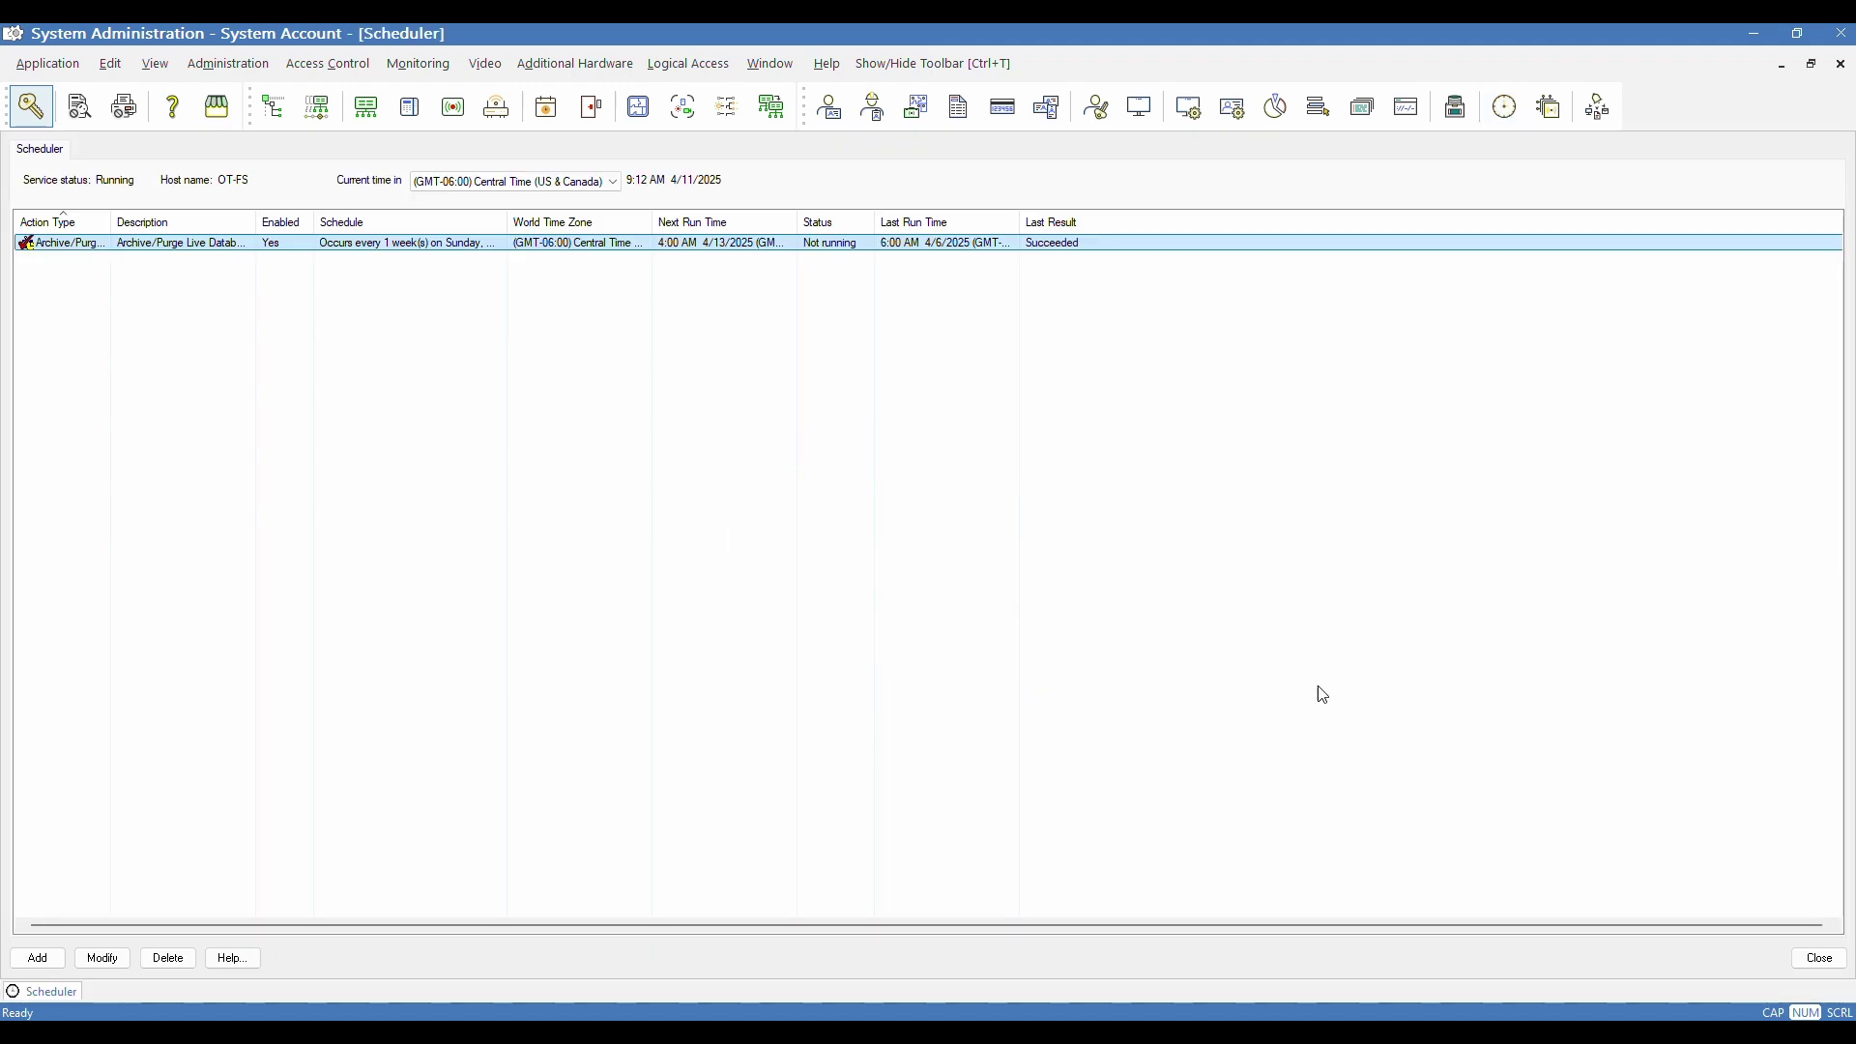
pyautogui.click(232, 65)
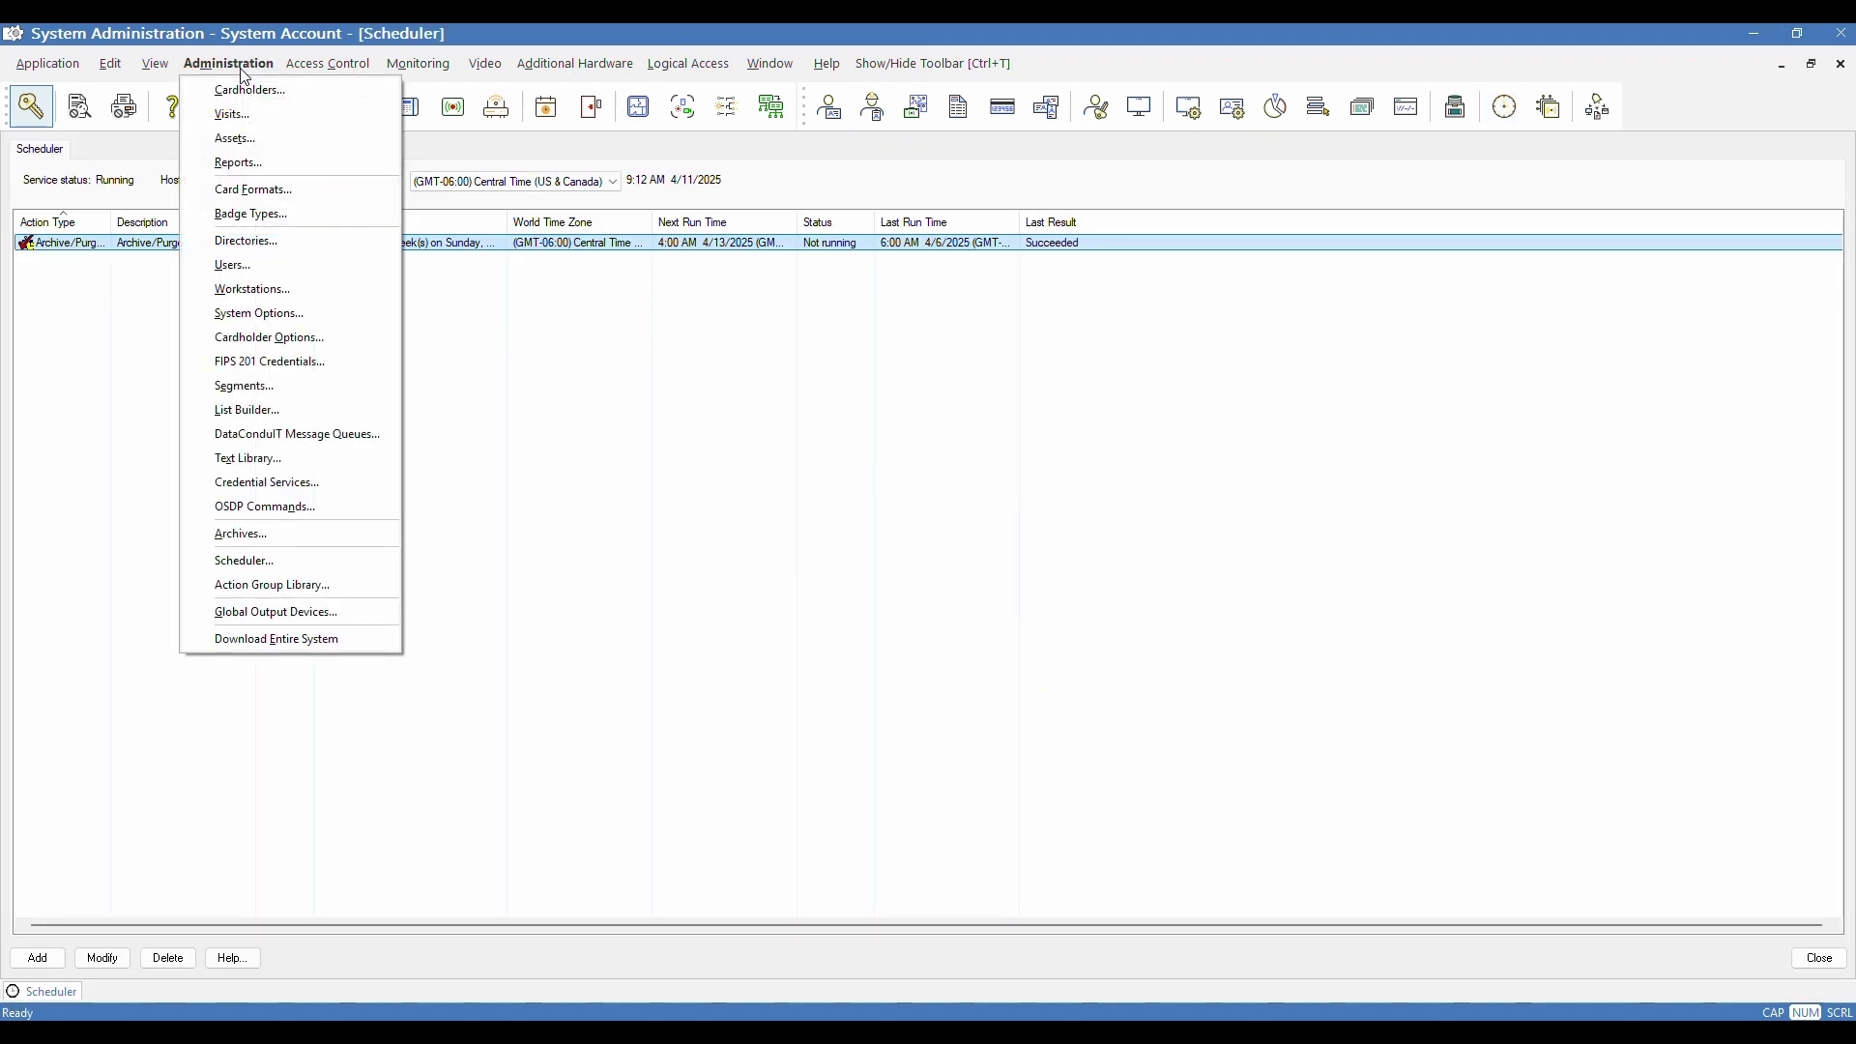
pyautogui.click(286, 561)
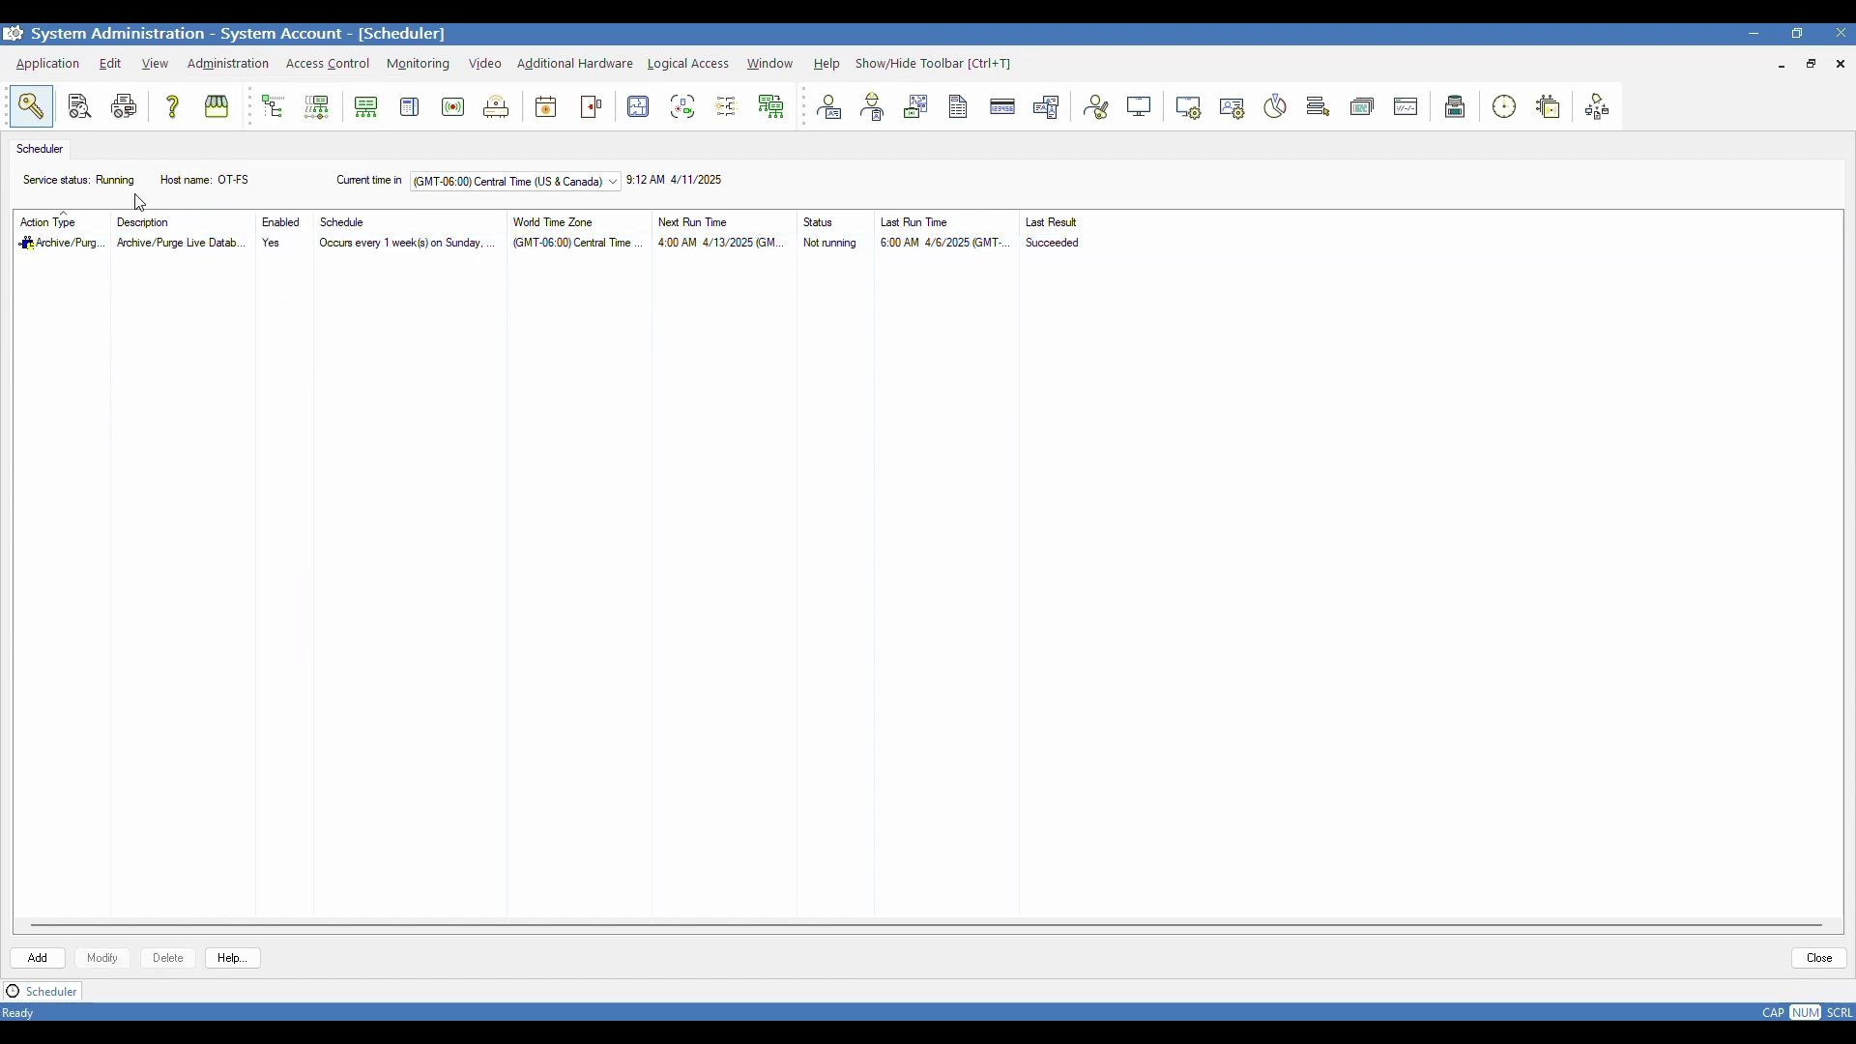
pyautogui.moveTo(111, 223); pyautogui.dragTo(261, 223)
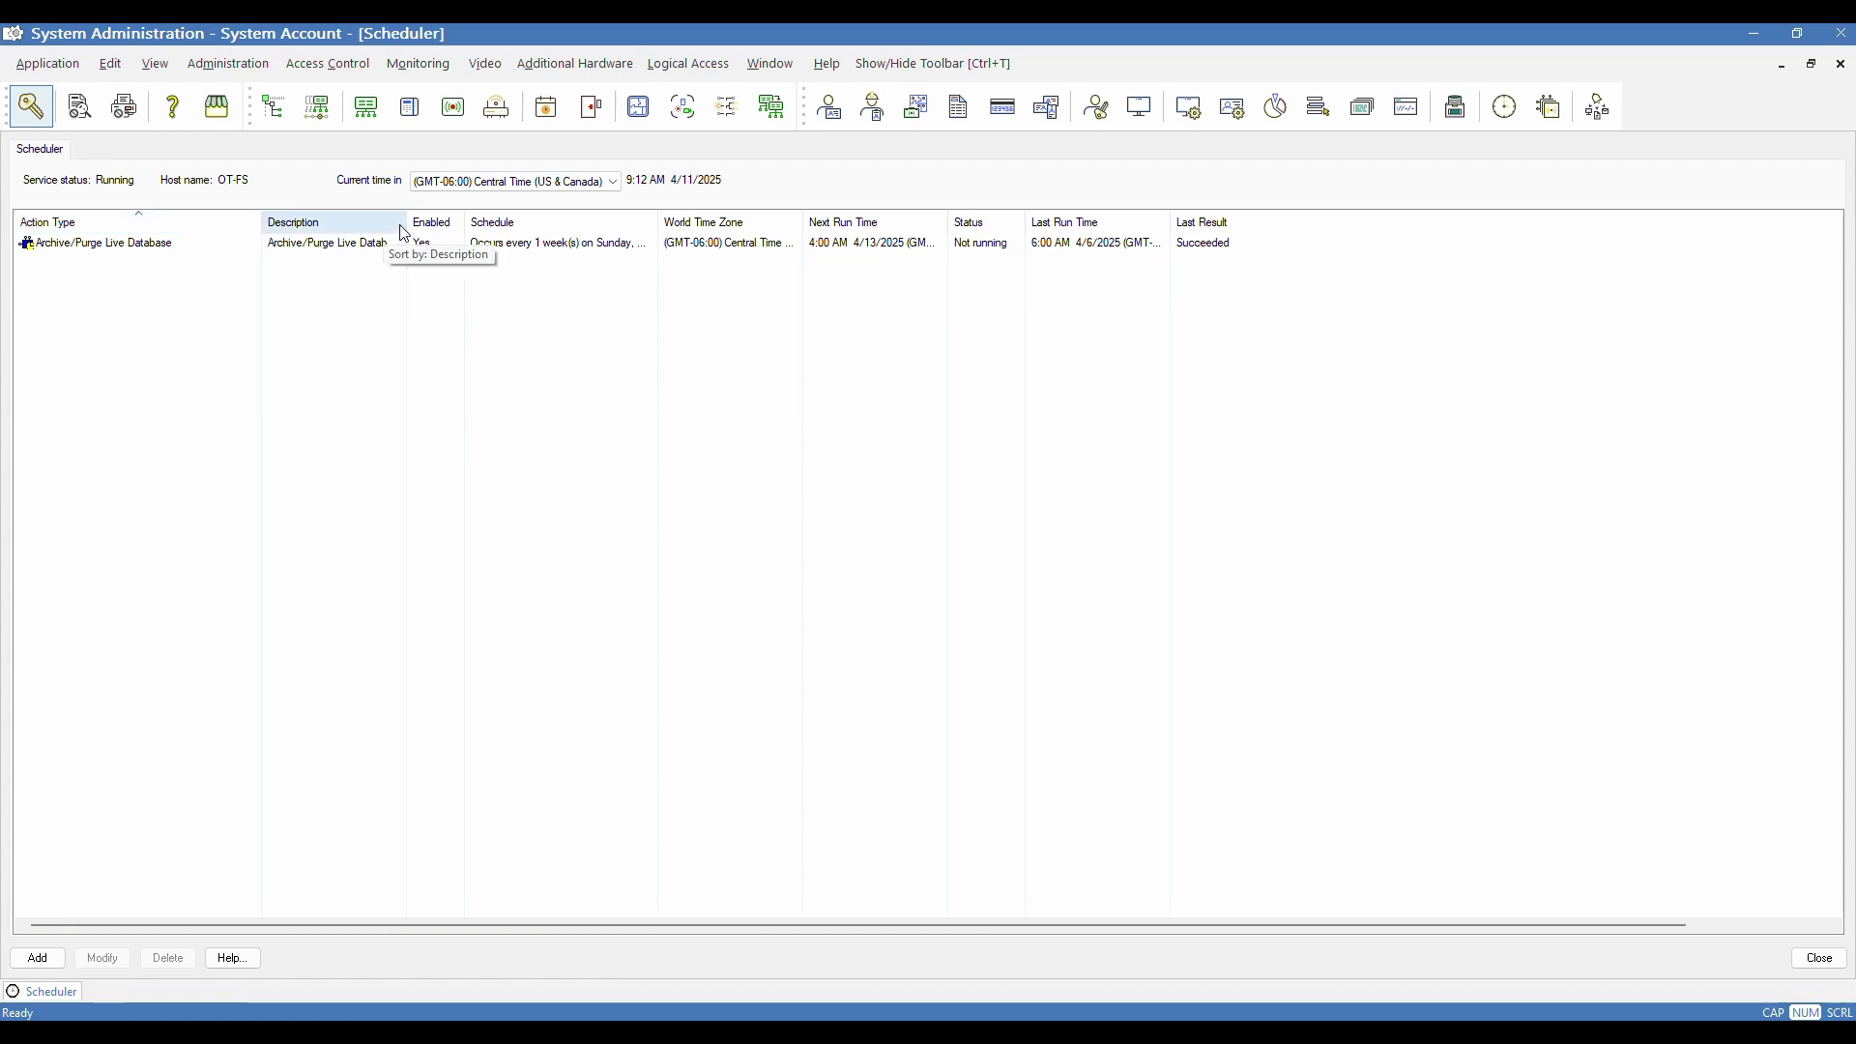
pyautogui.moveTo(406, 222); pyautogui.dragTo(534, 222)
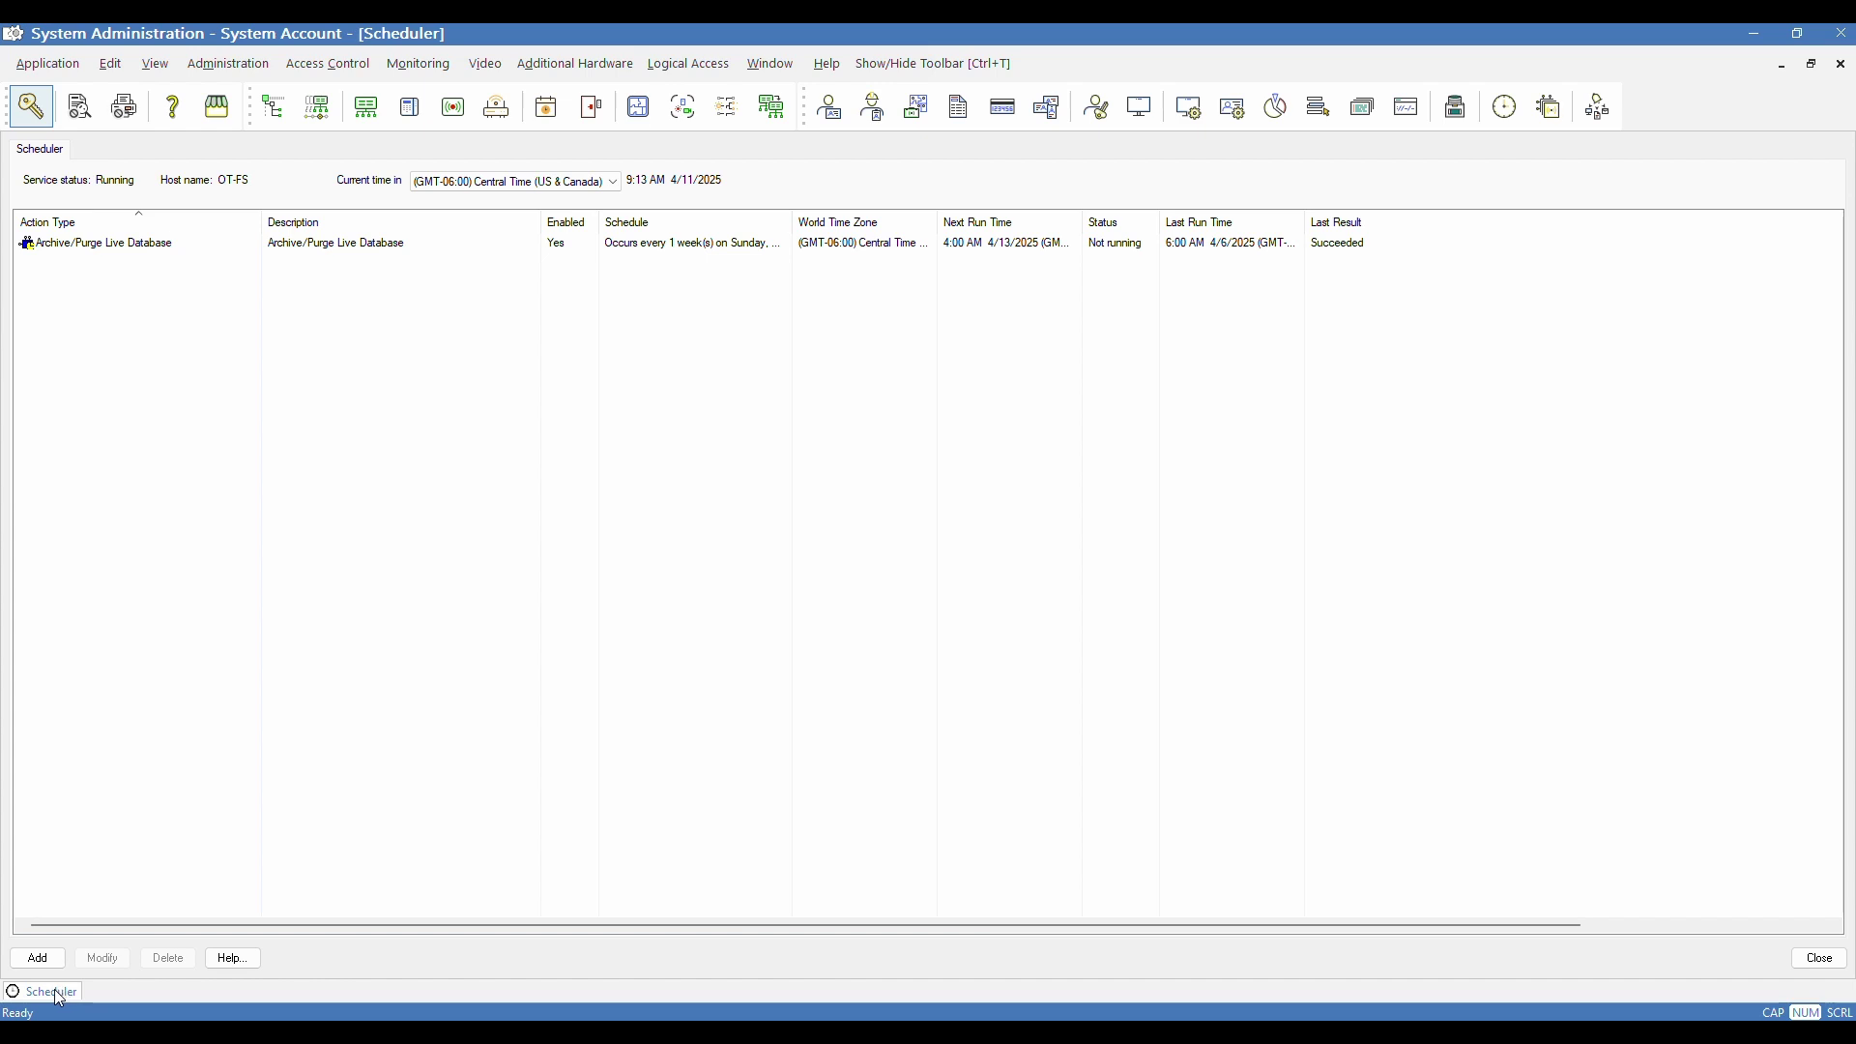
# - Add a scheduled action of the Reader Mode type and proceed to its properties
pyautogui.click(36, 957)
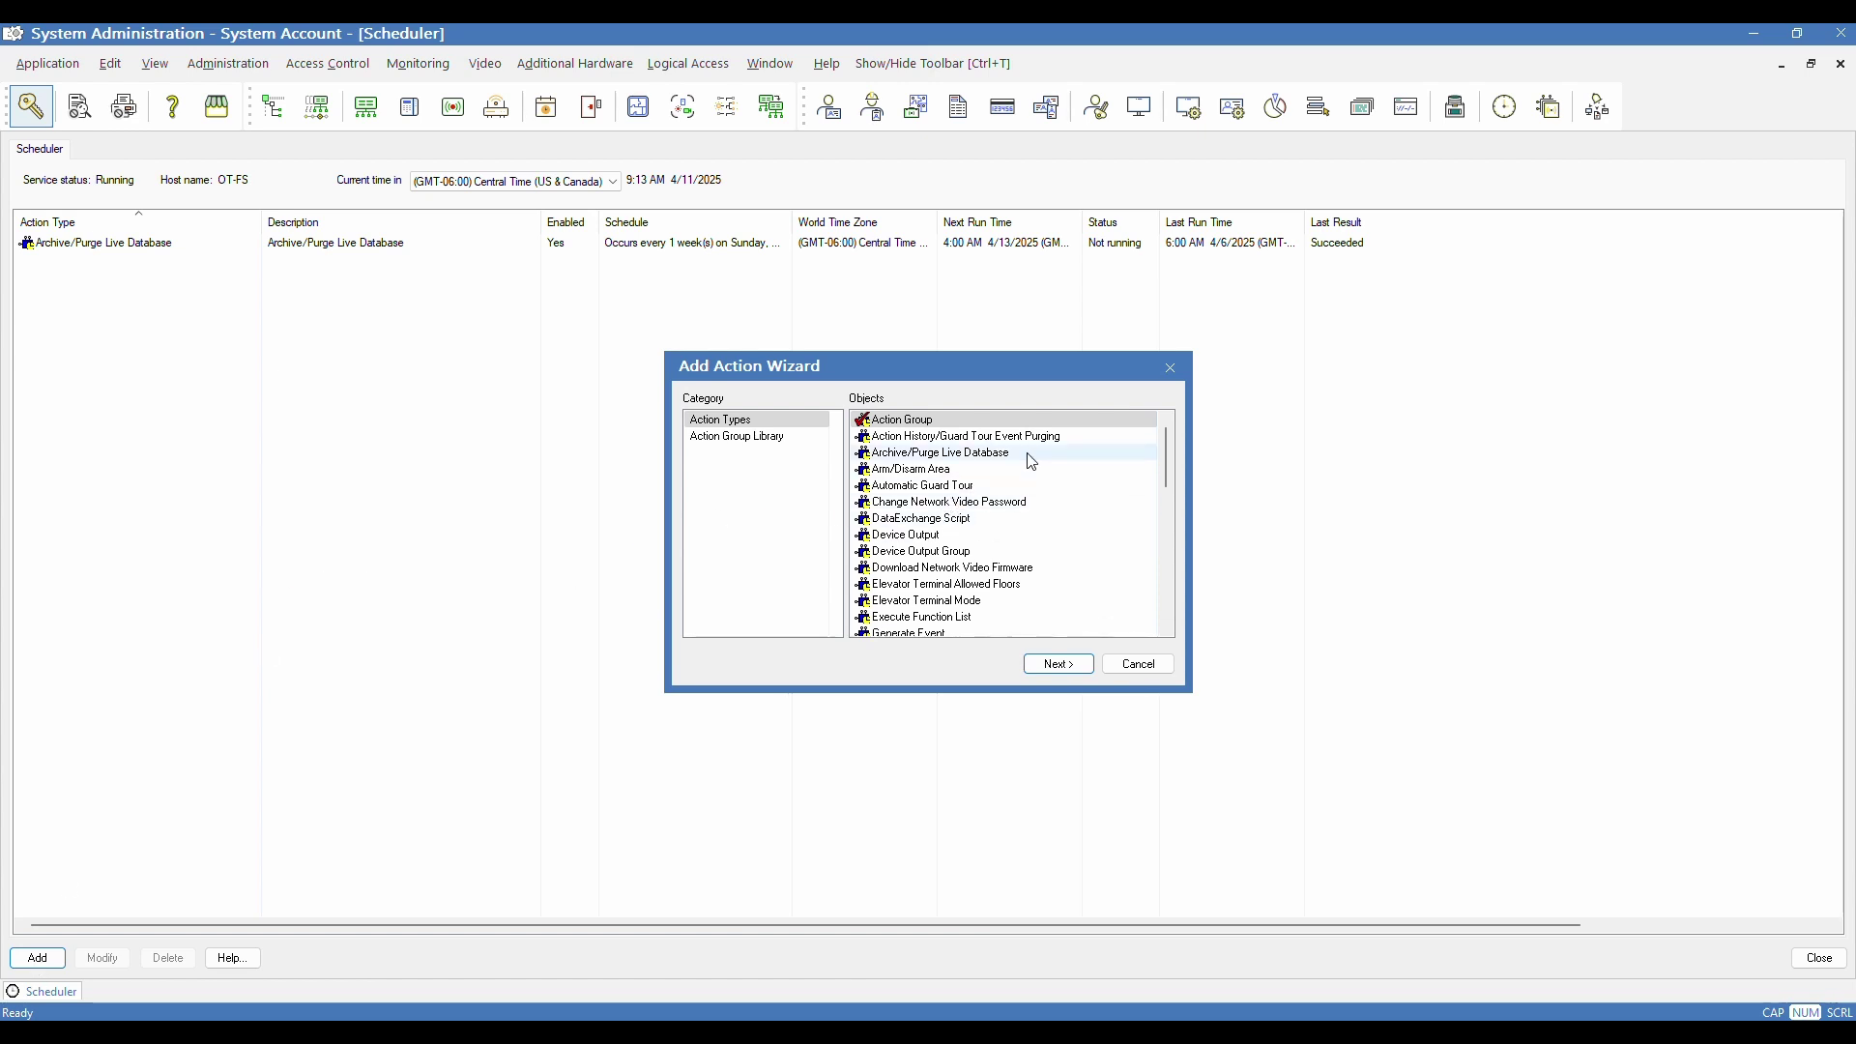
pyautogui.moveTo(1167, 438); pyautogui.dragTo(1157, 574)
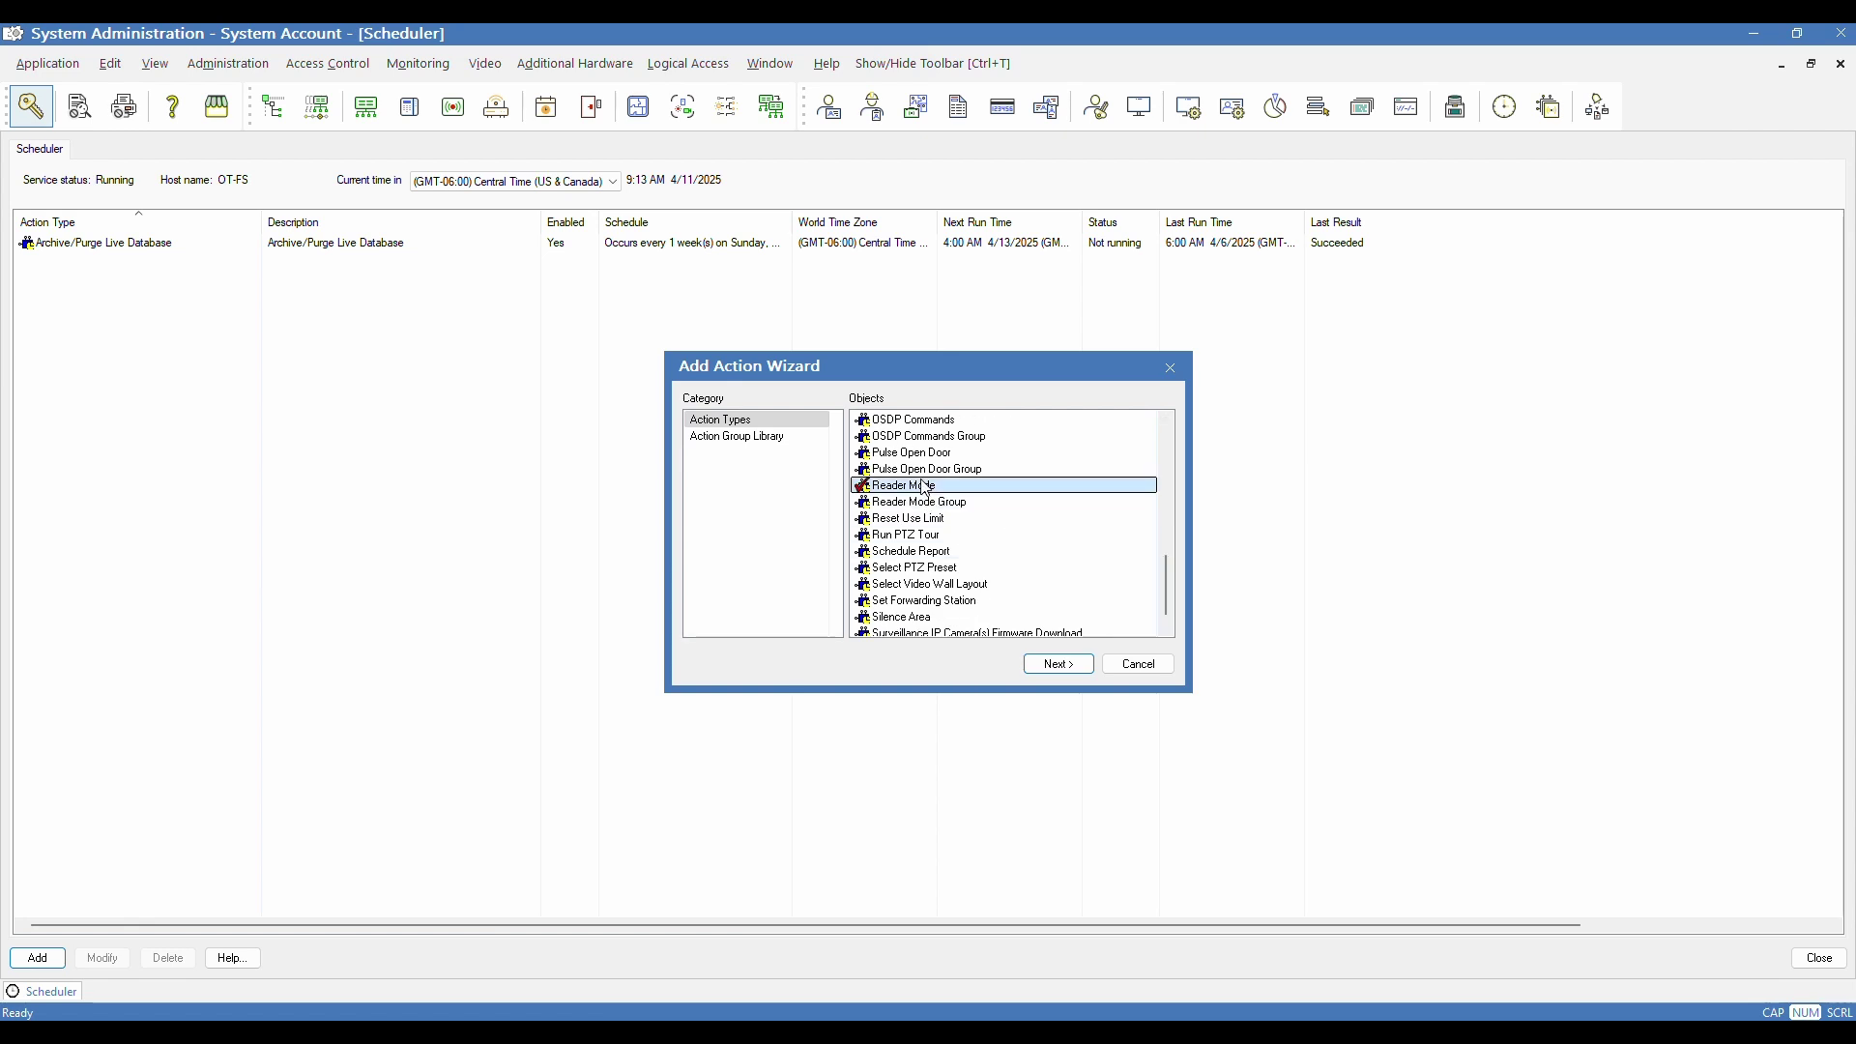
pyautogui.click(925, 501)
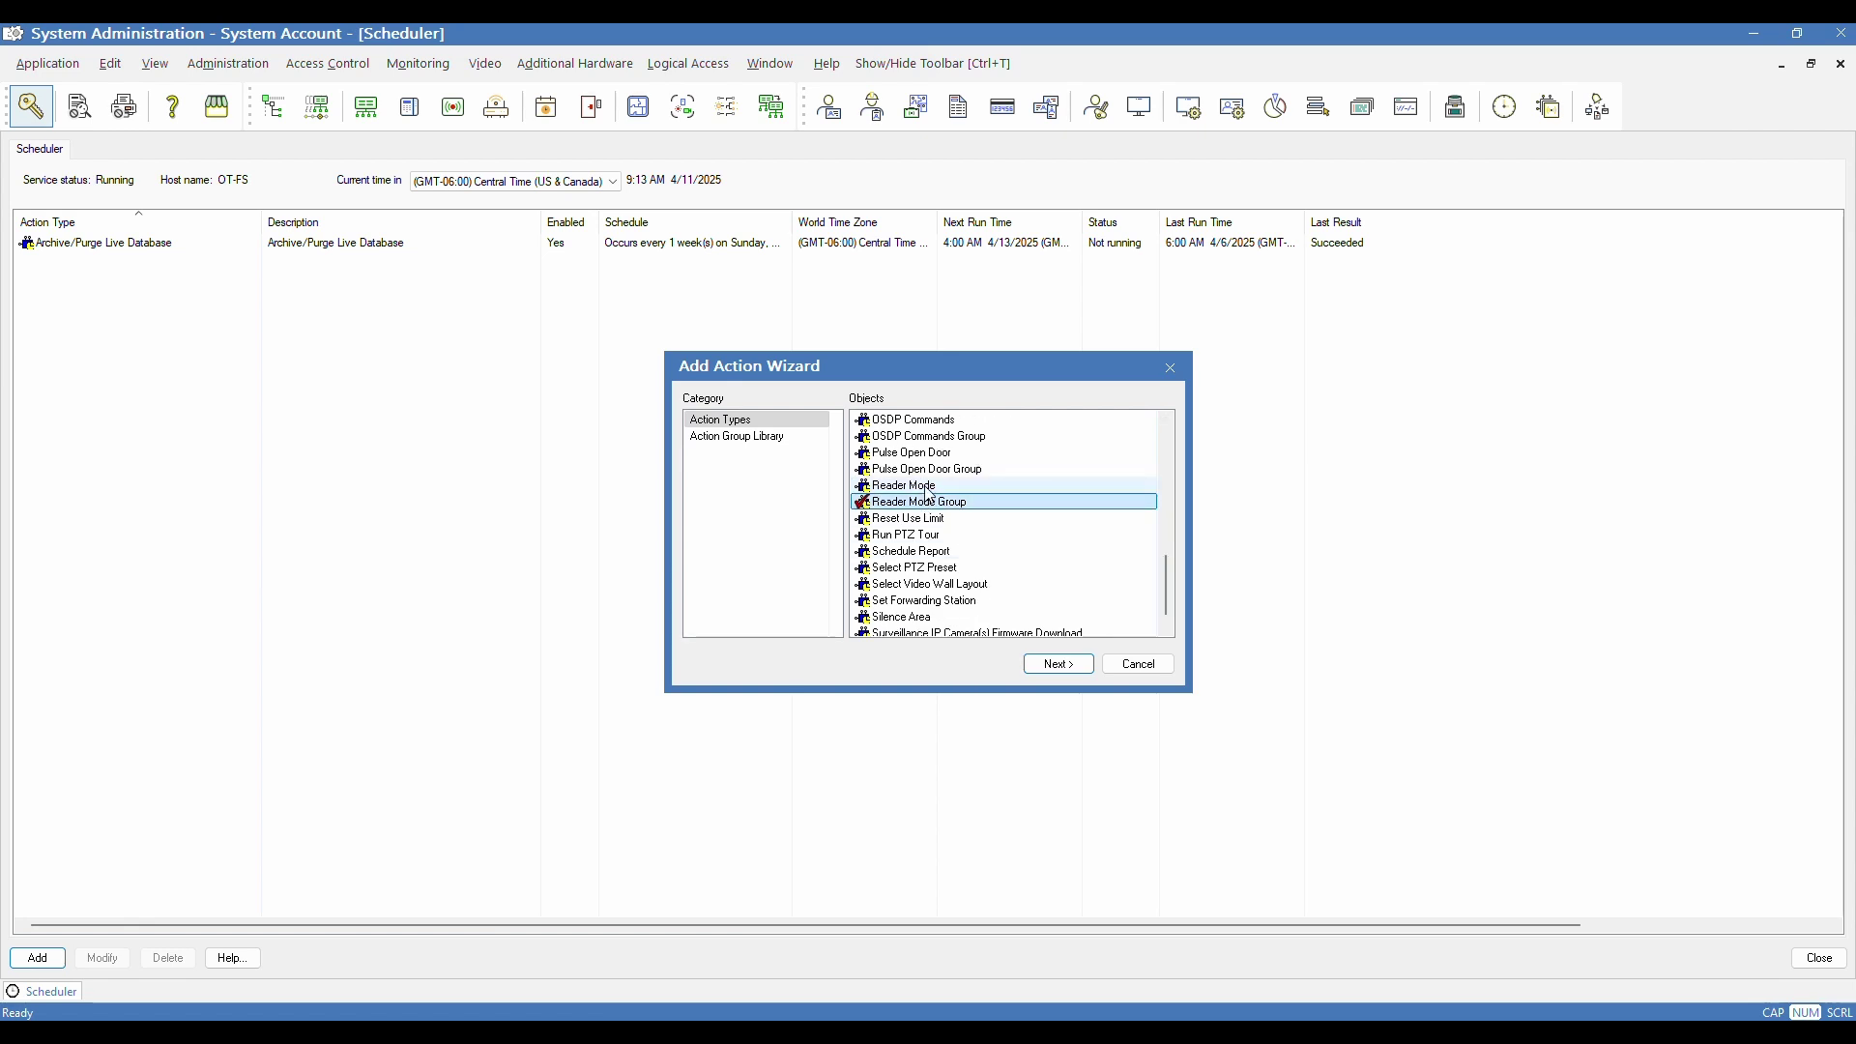
pyautogui.click(933, 488)
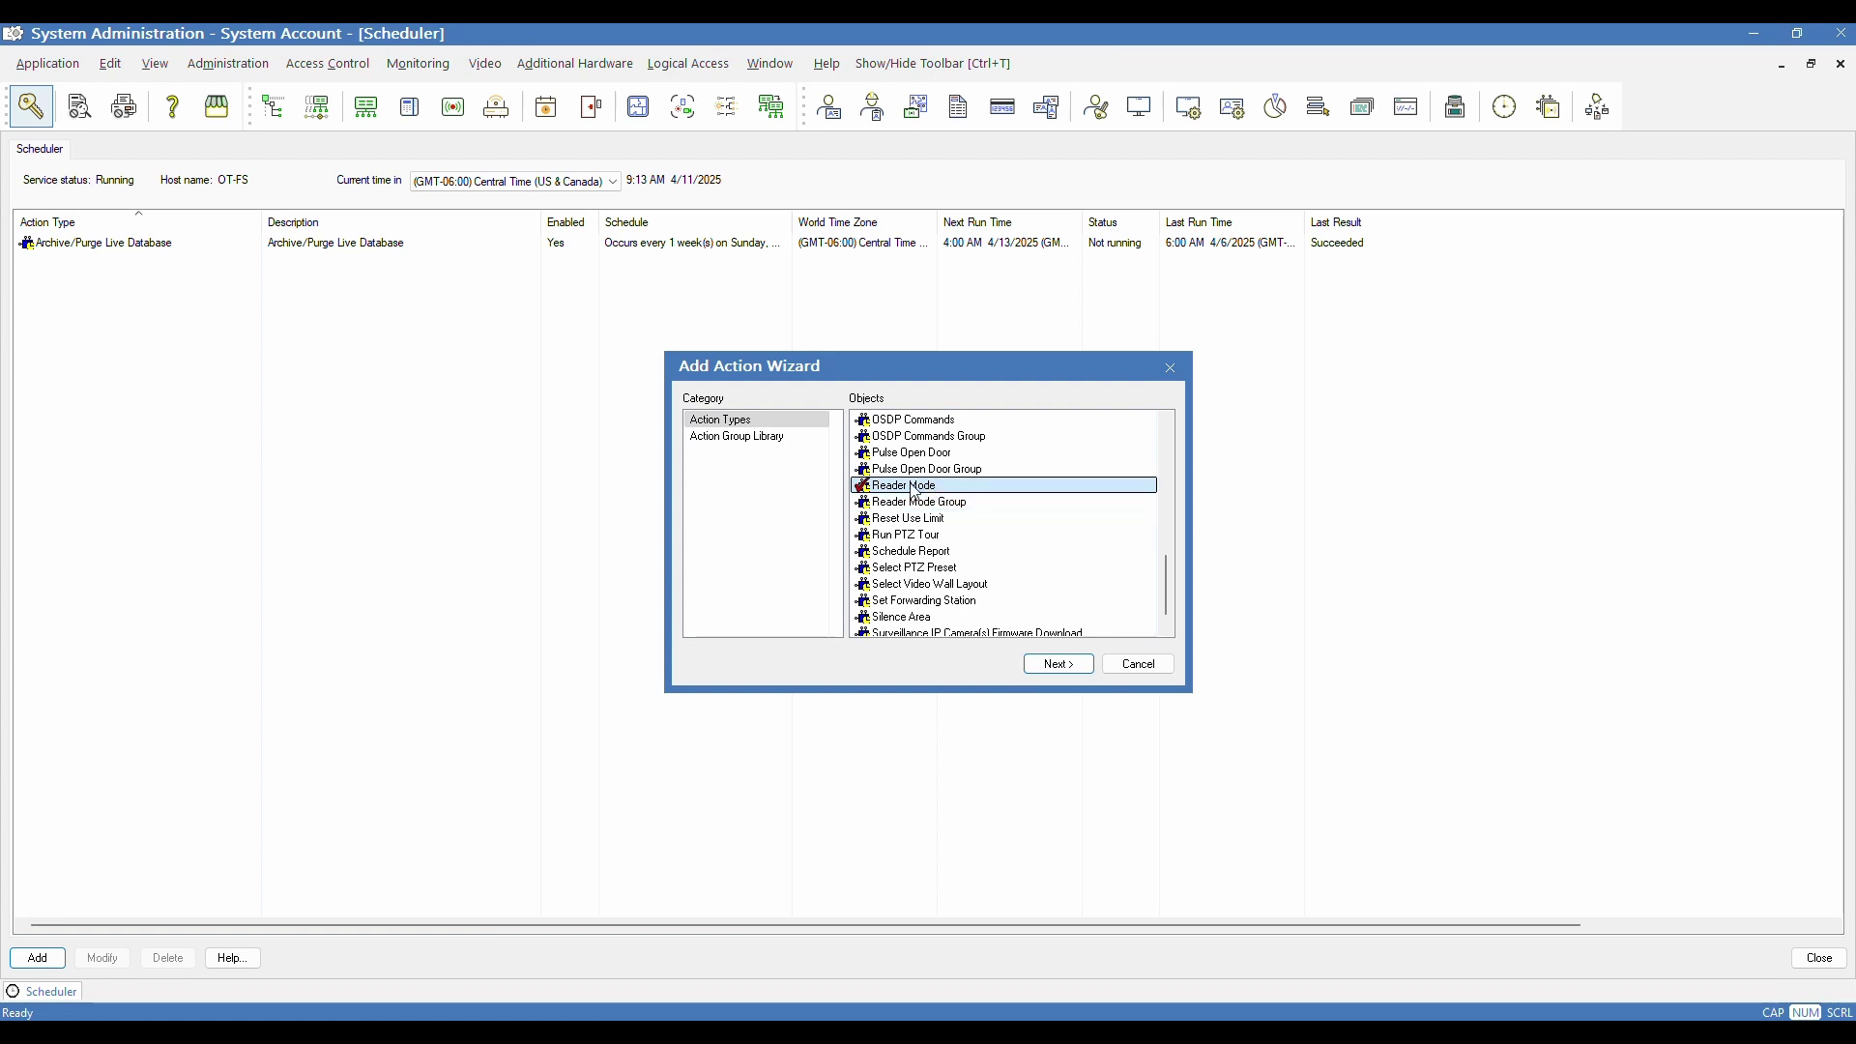
pyautogui.click(934, 503)
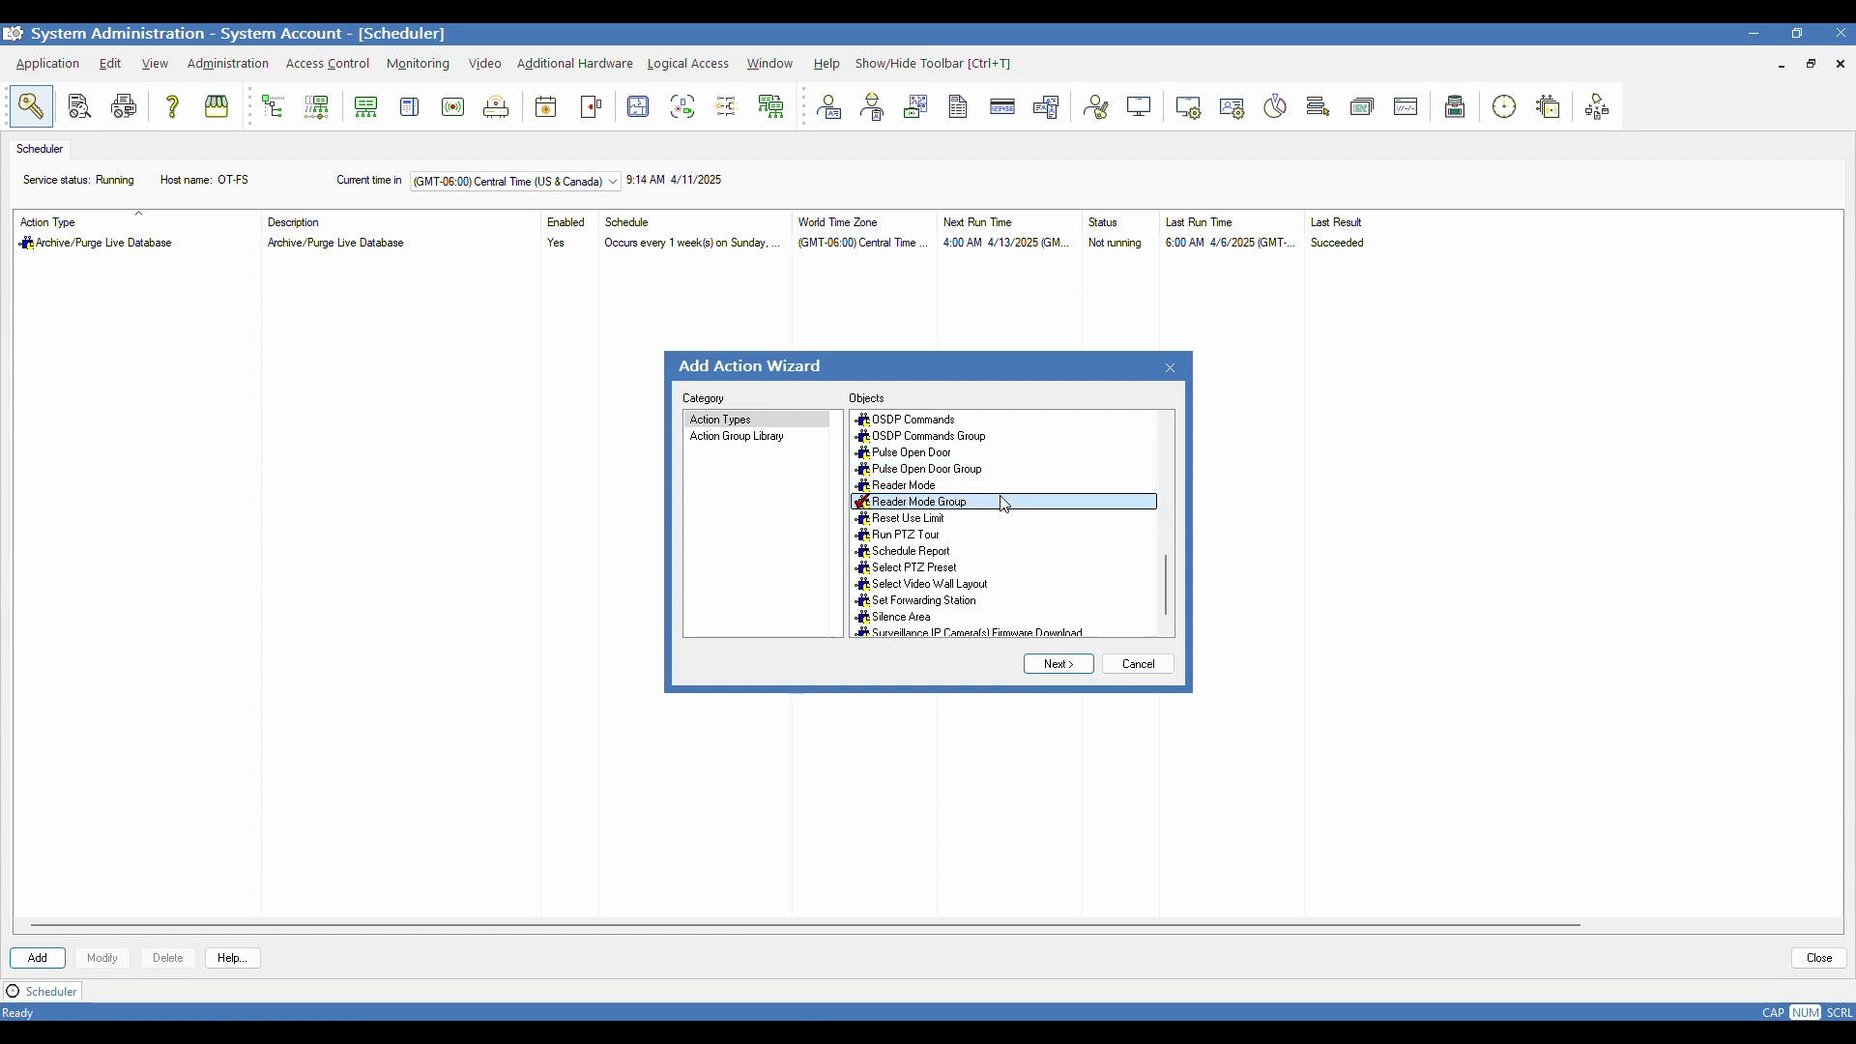
pyautogui.click(928, 488)
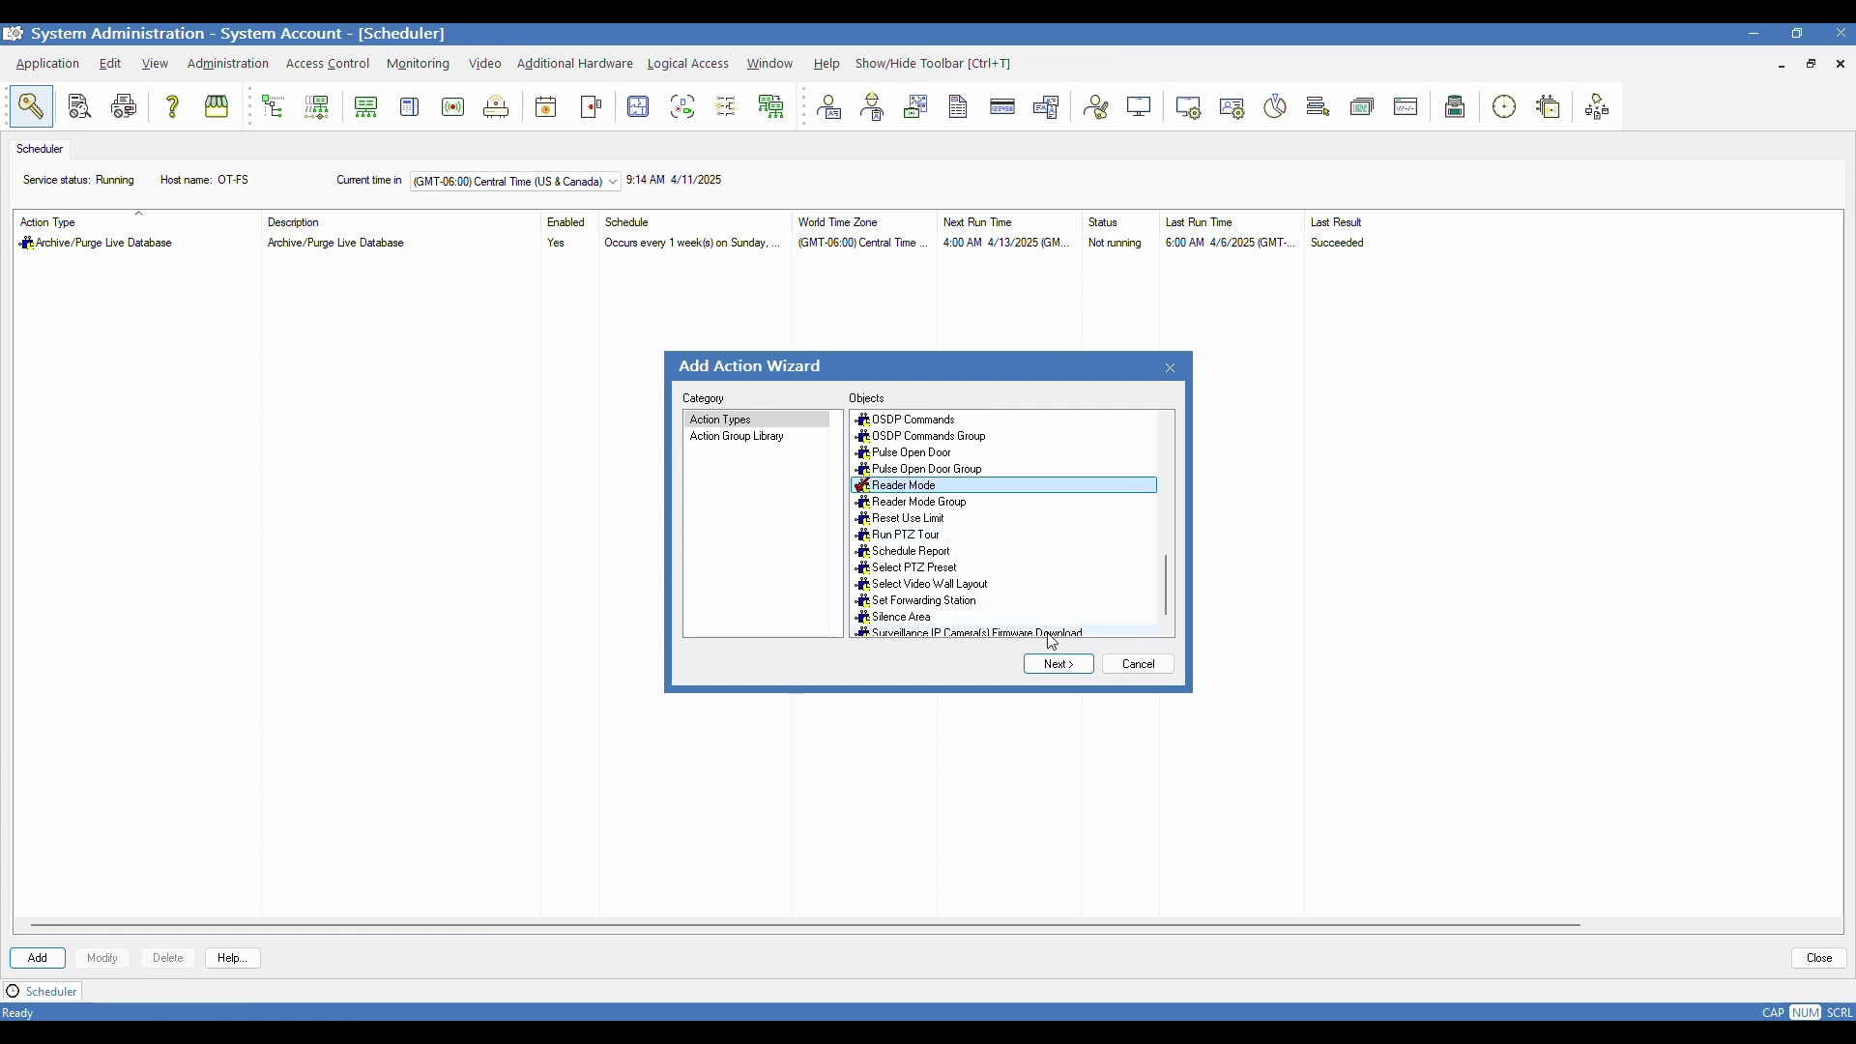
pyautogui.click(1066, 671)
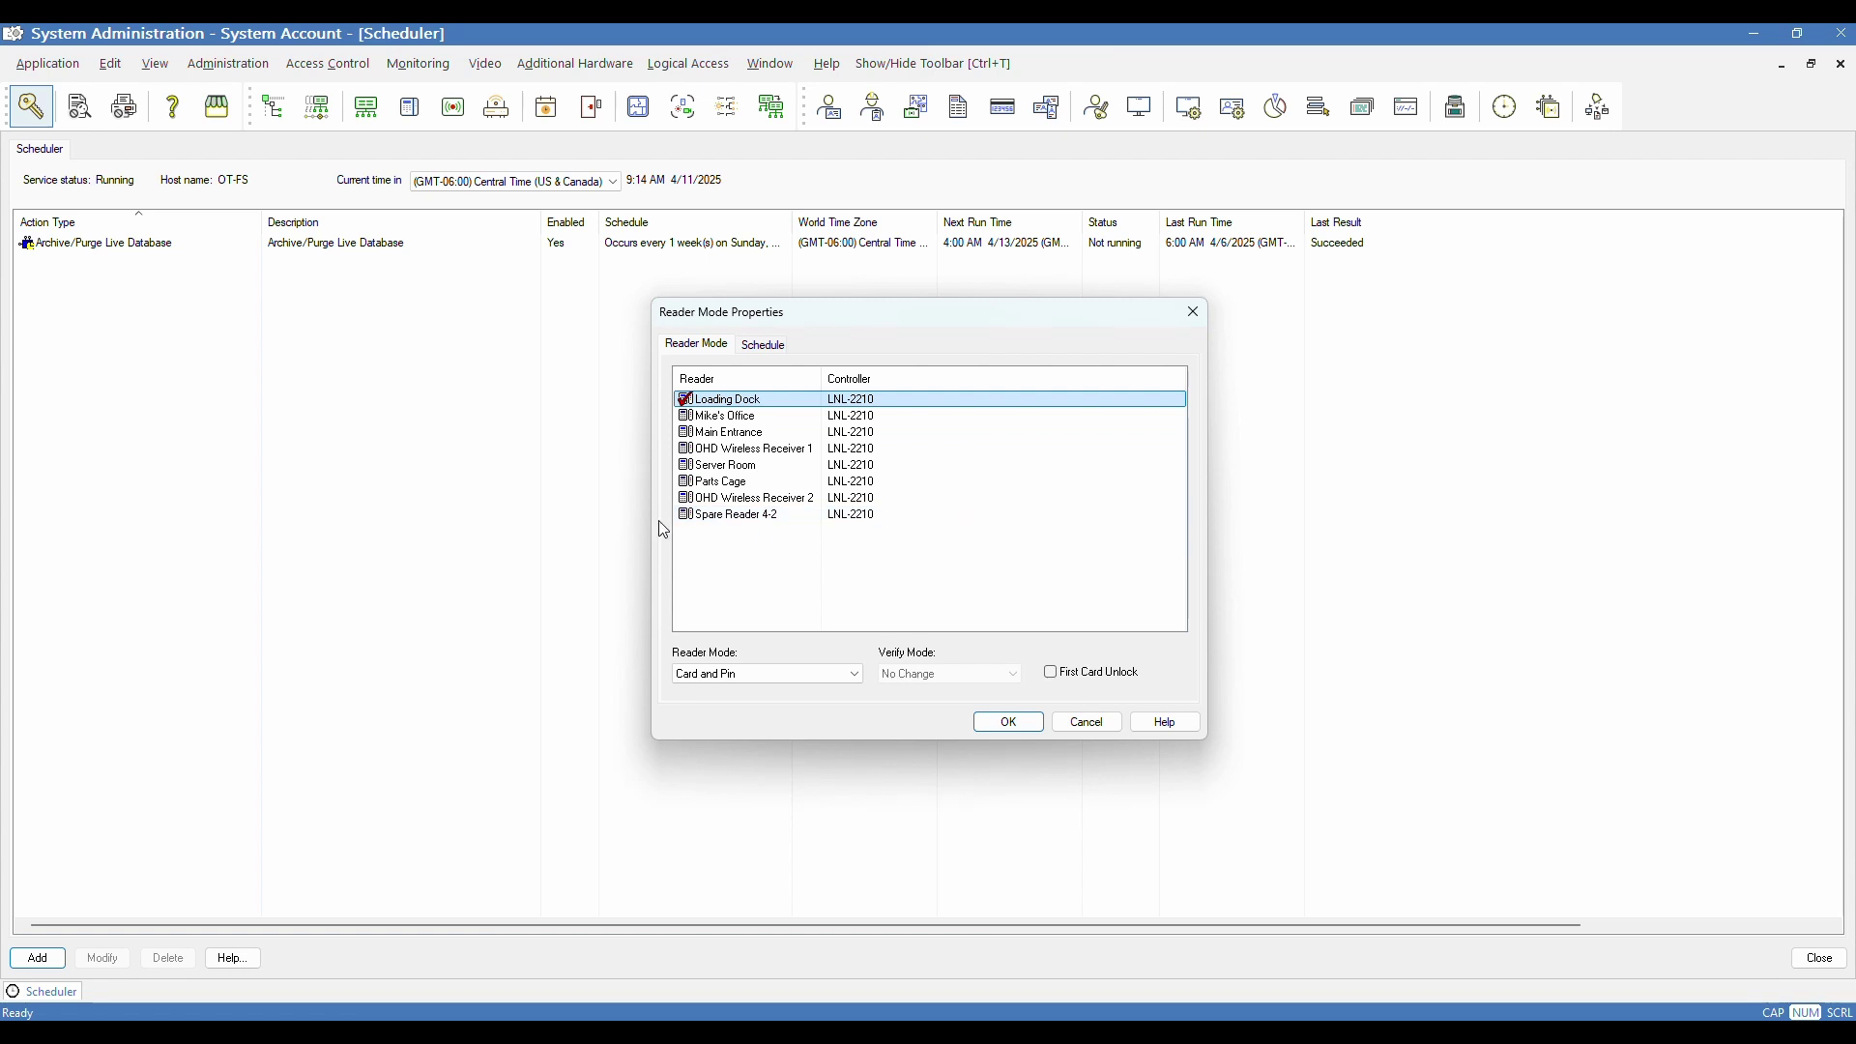
# - Choose Spare Reader 4-2 for the action and set its reader mode to Unlocked
pyautogui.click(688, 518)
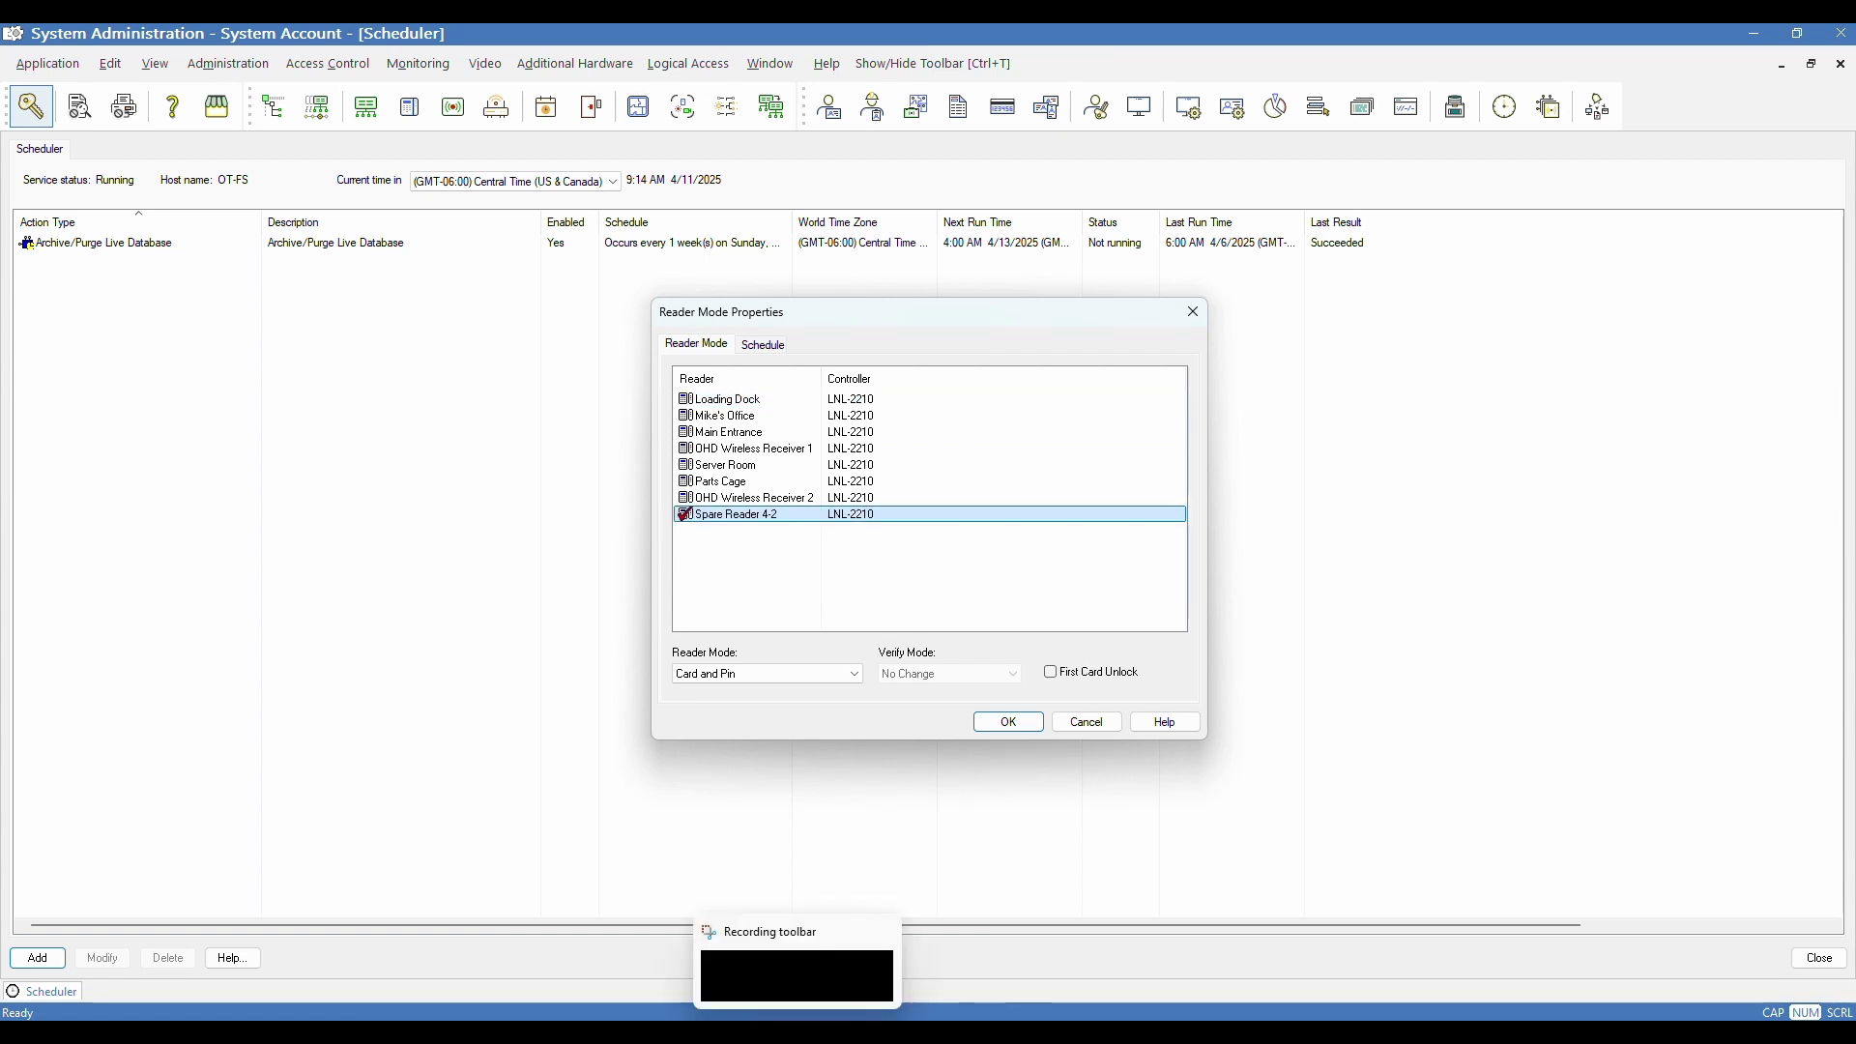
pyautogui.click(854, 674)
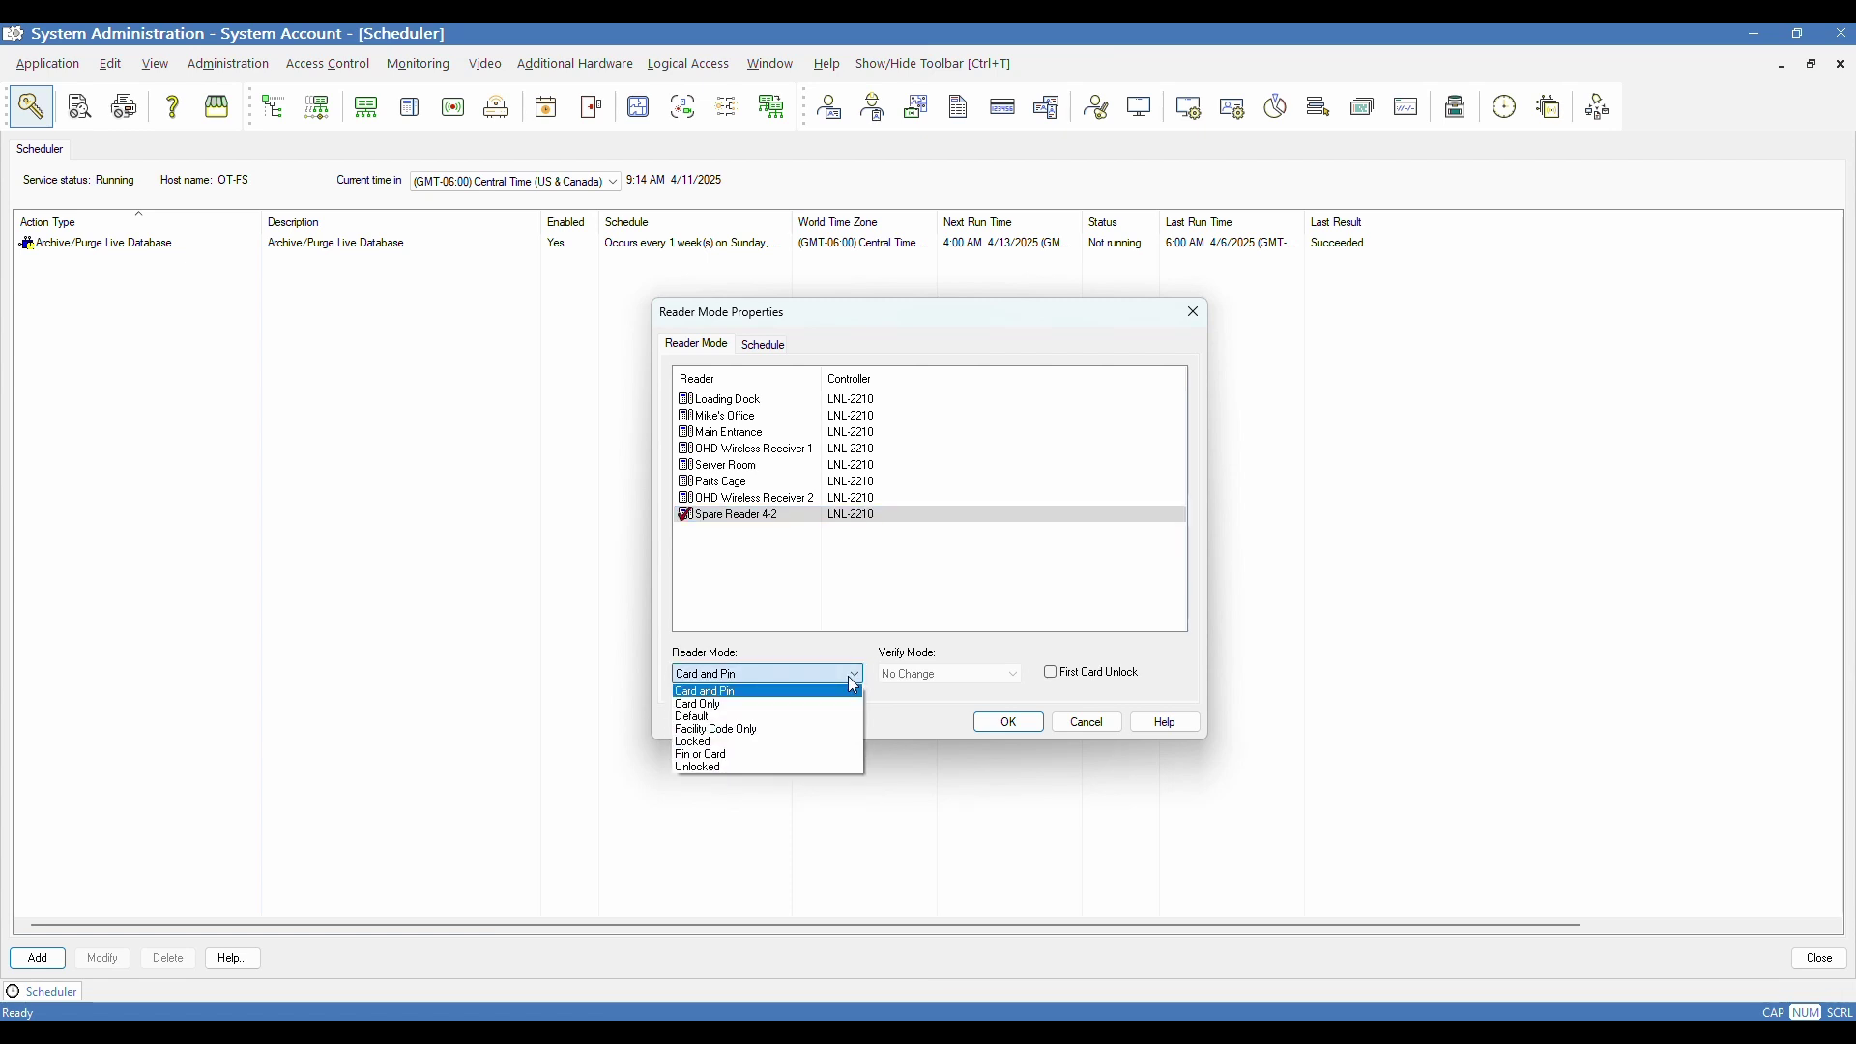
pyautogui.click(821, 767)
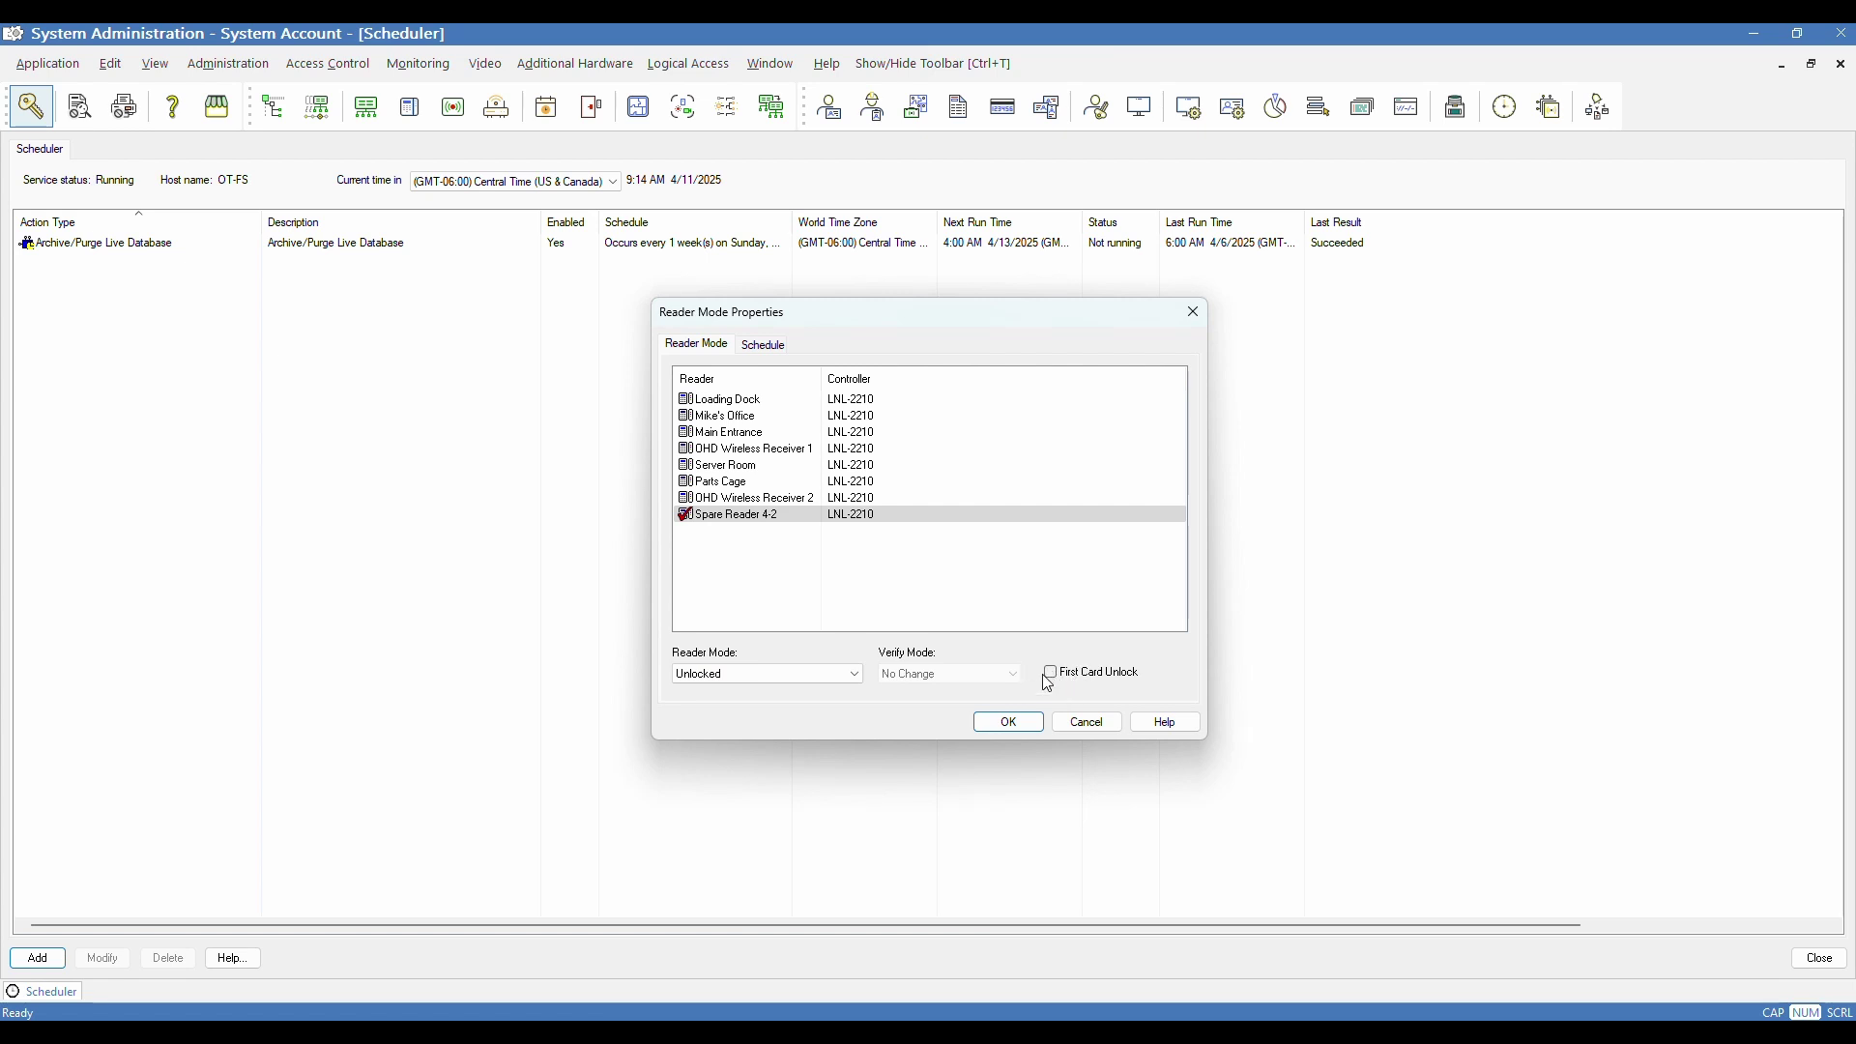
# - Schedule the unlock action to run one time on 4/14/2025 at 5:00 PM and save it
pyautogui.click(774, 350)
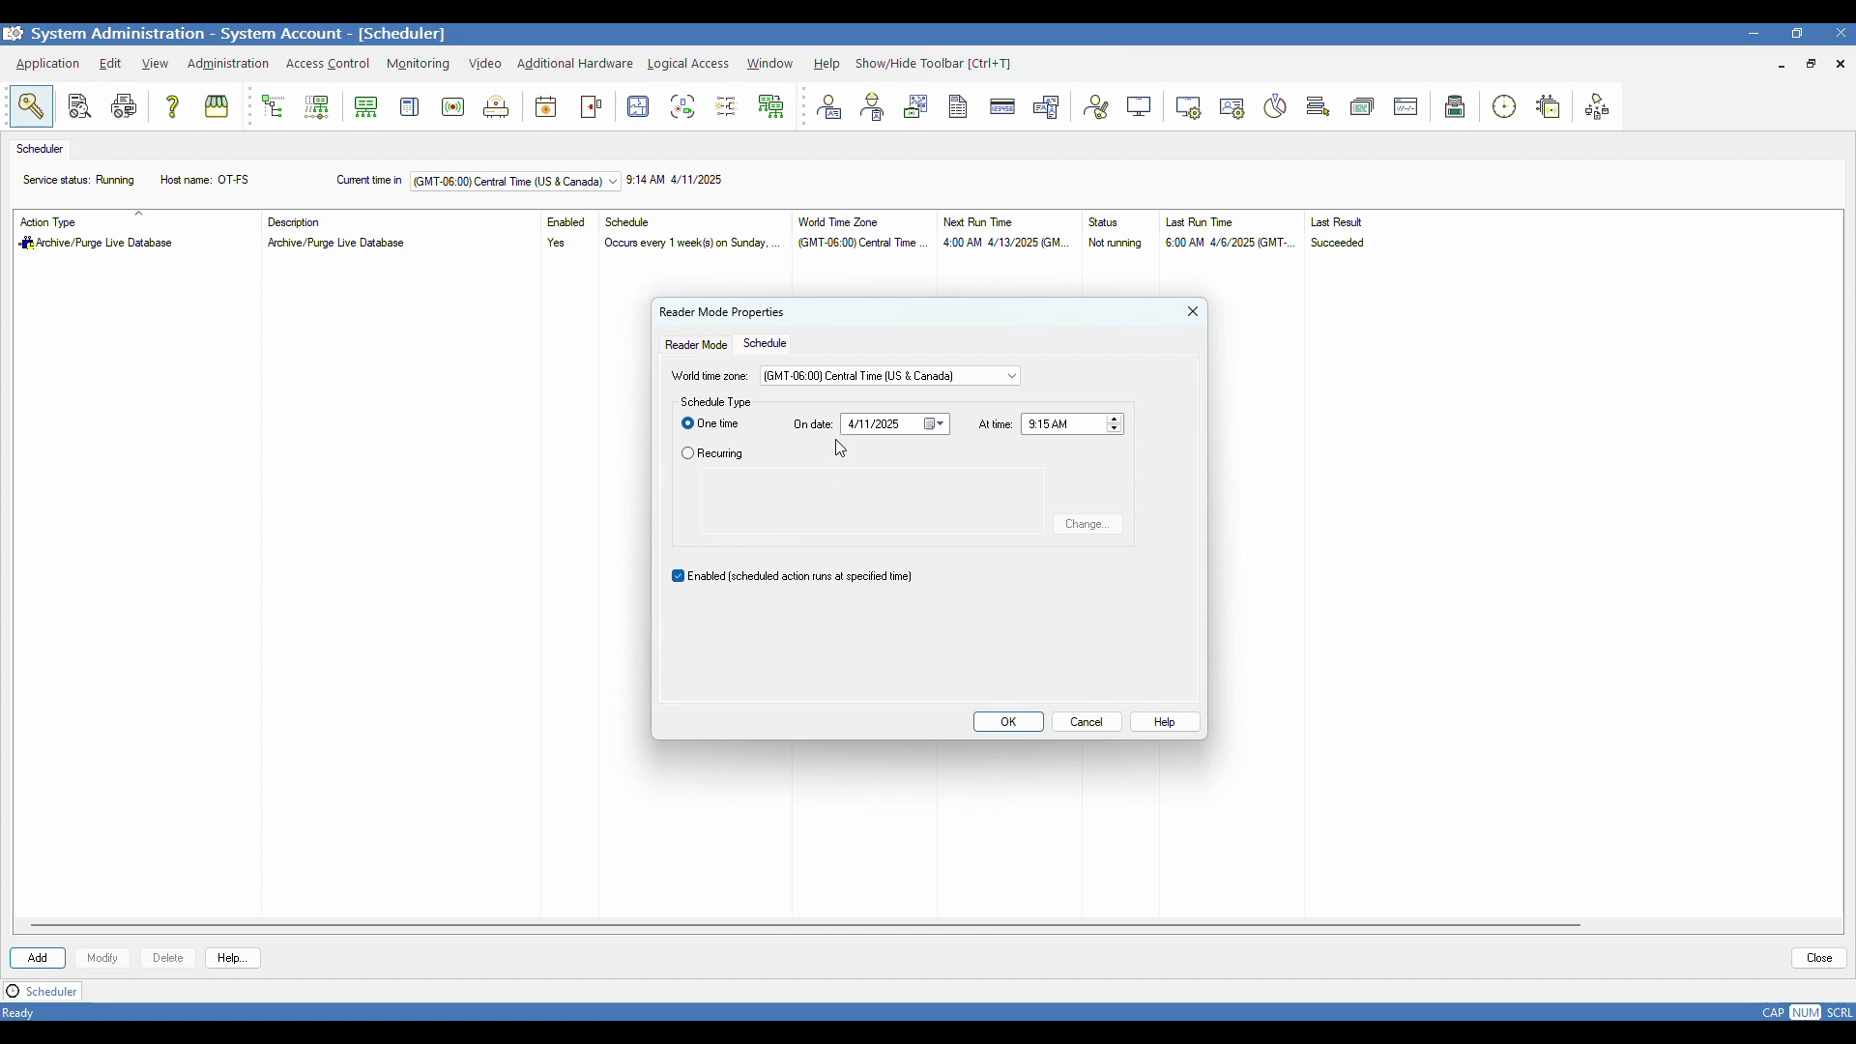
pyautogui.click(937, 425)
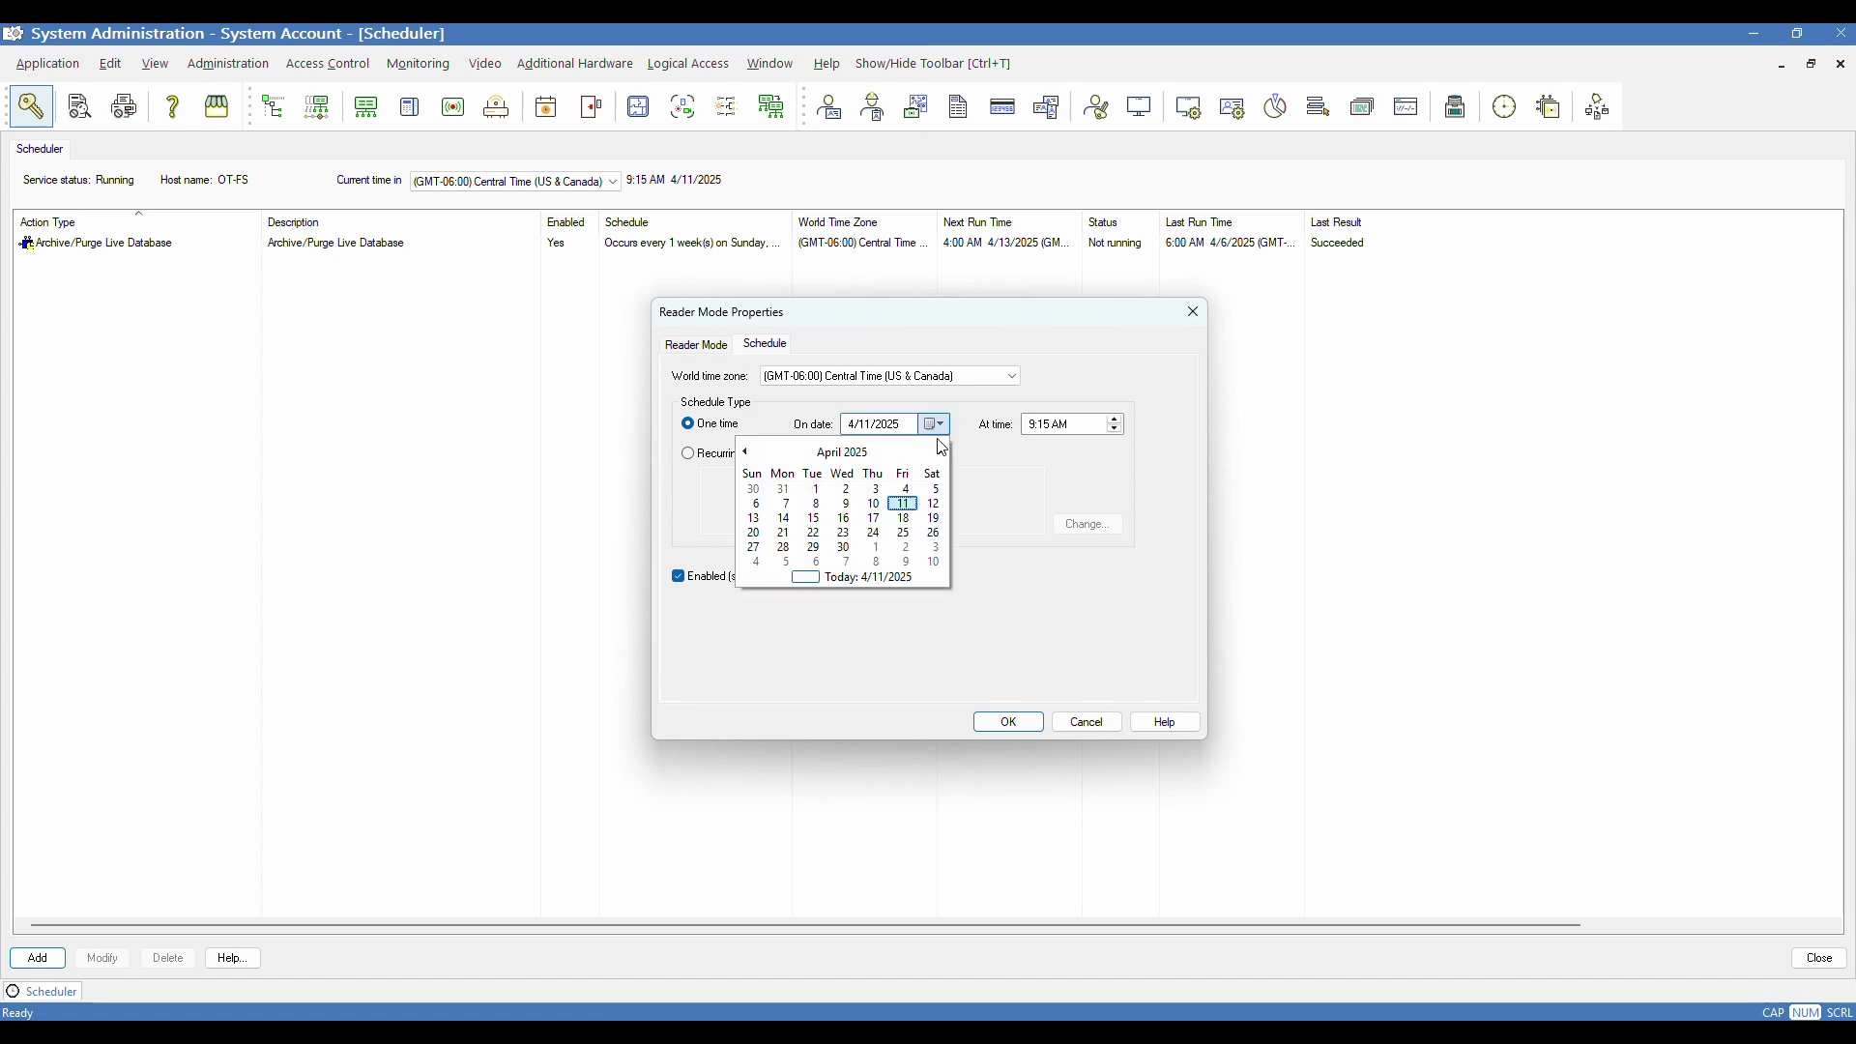
pyautogui.click(788, 520)
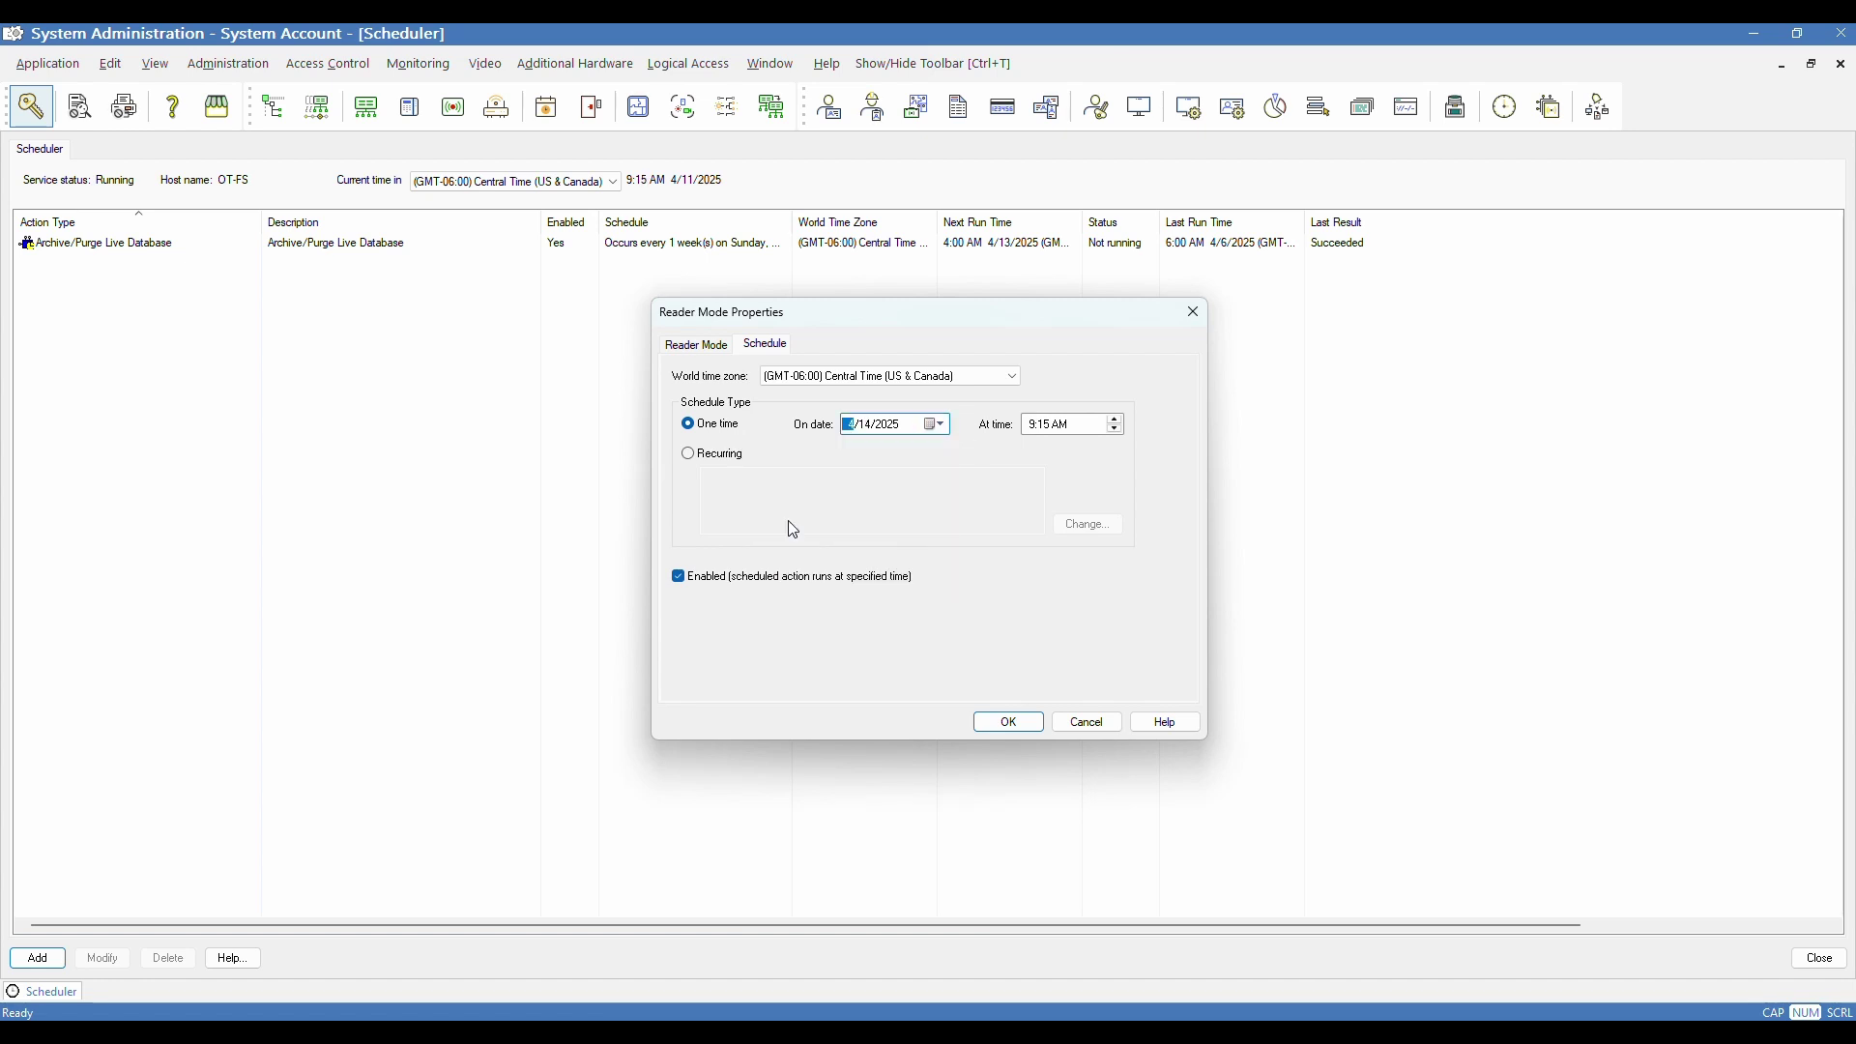
pyautogui.click(1033, 428)
pyautogui.write('5')
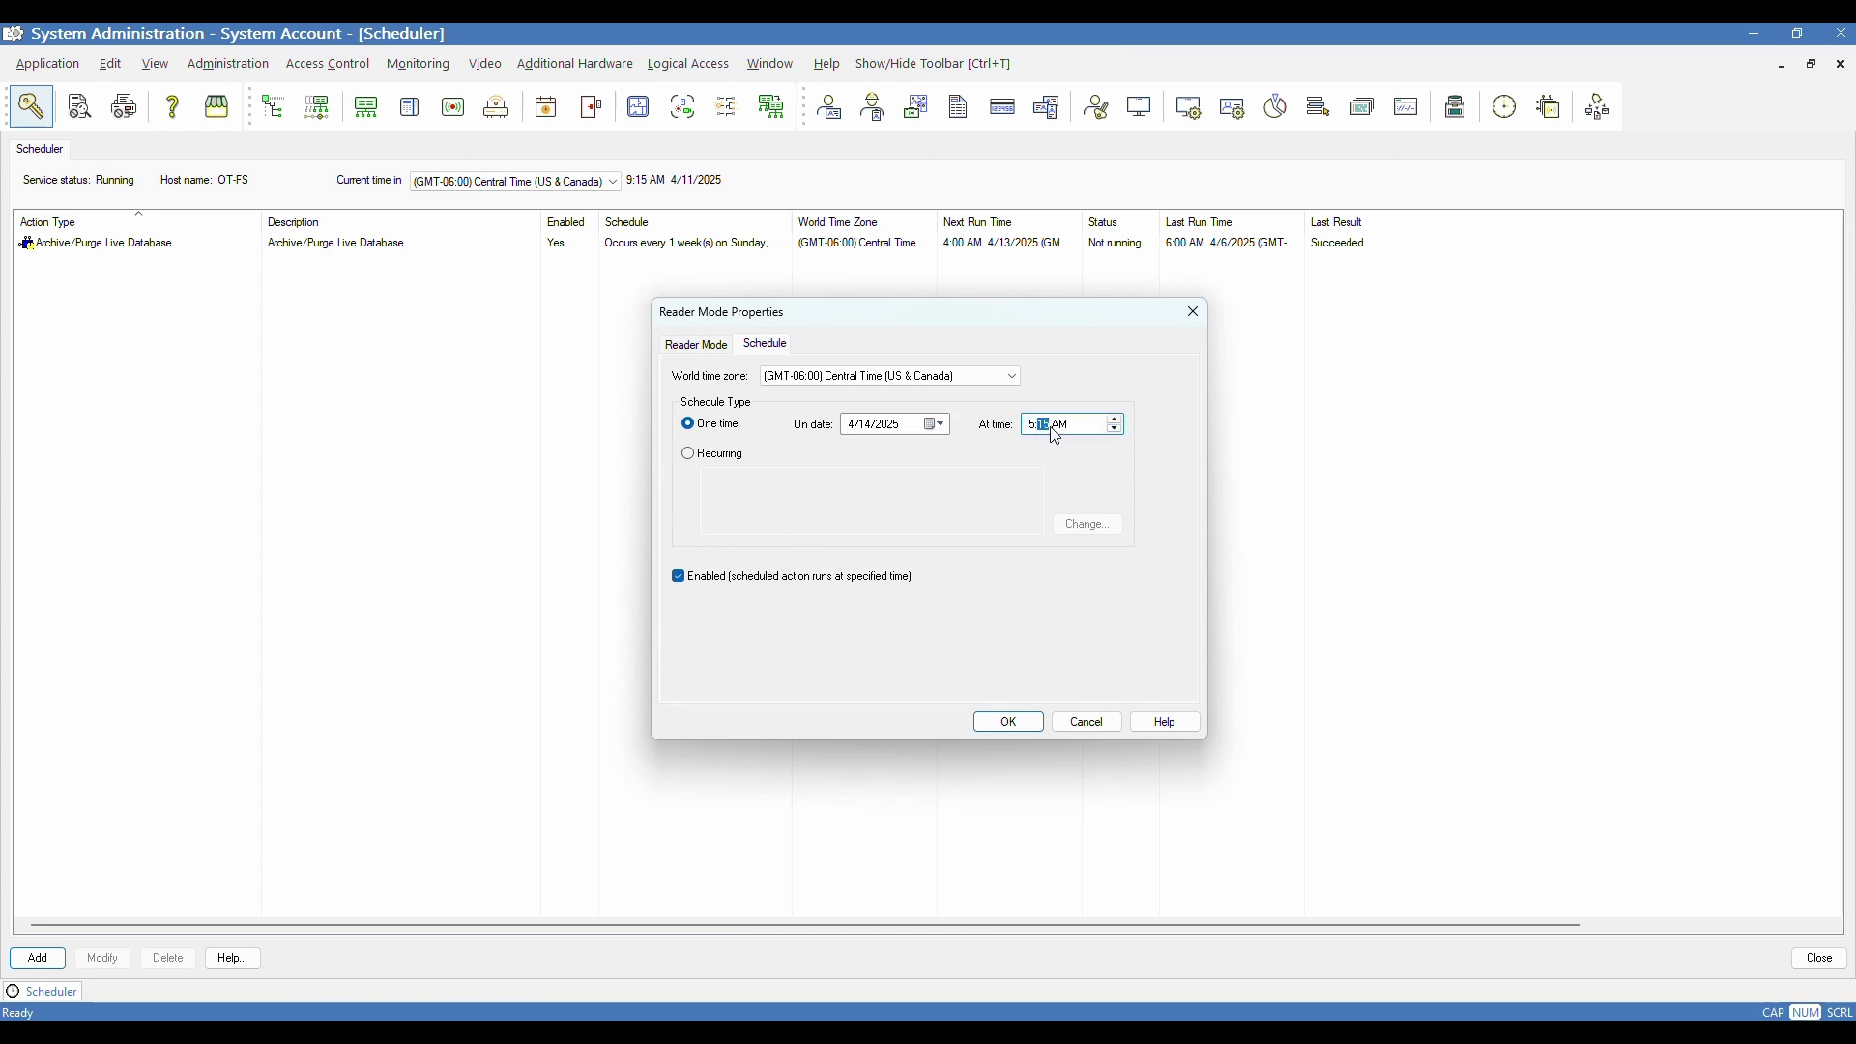
pyautogui.write('00p')
pyautogui.click(1006, 722)
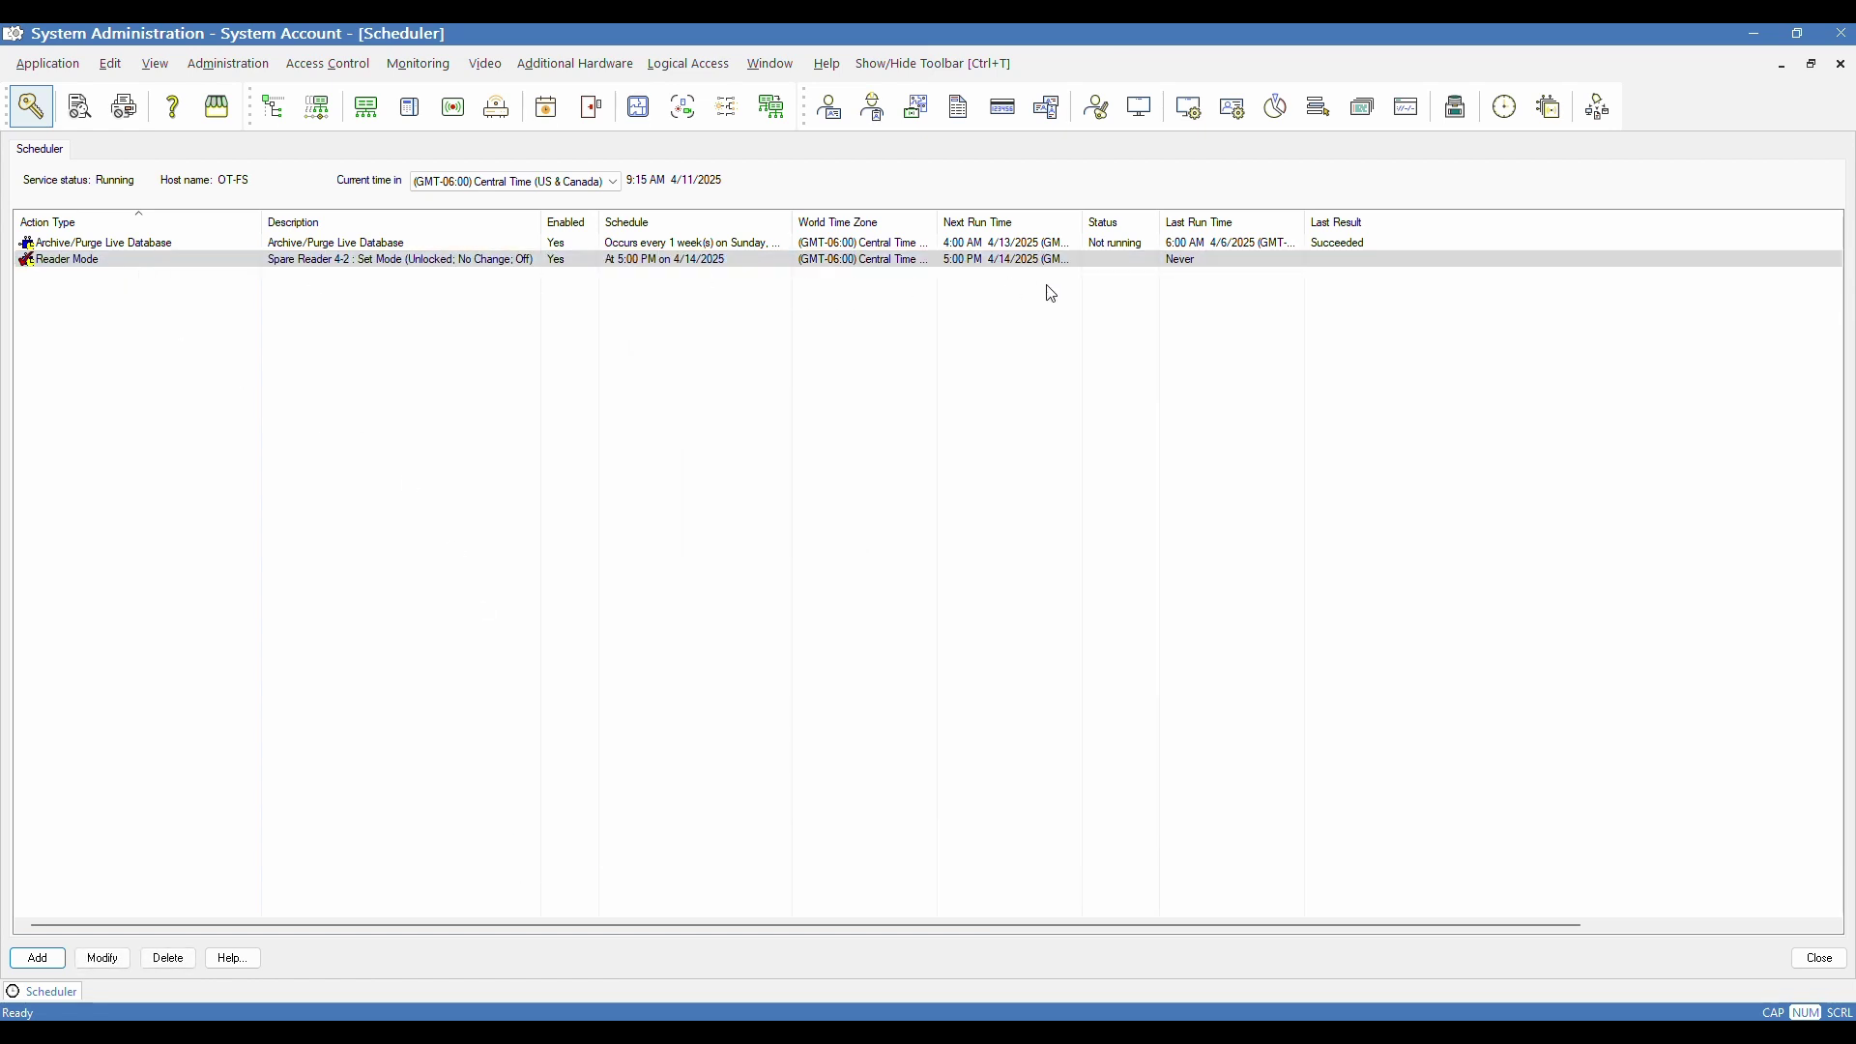
# - Add a second scheduled action of the Reader Mode type and continue to its properties
pyautogui.click(43, 262)
pyautogui.click(39, 961)
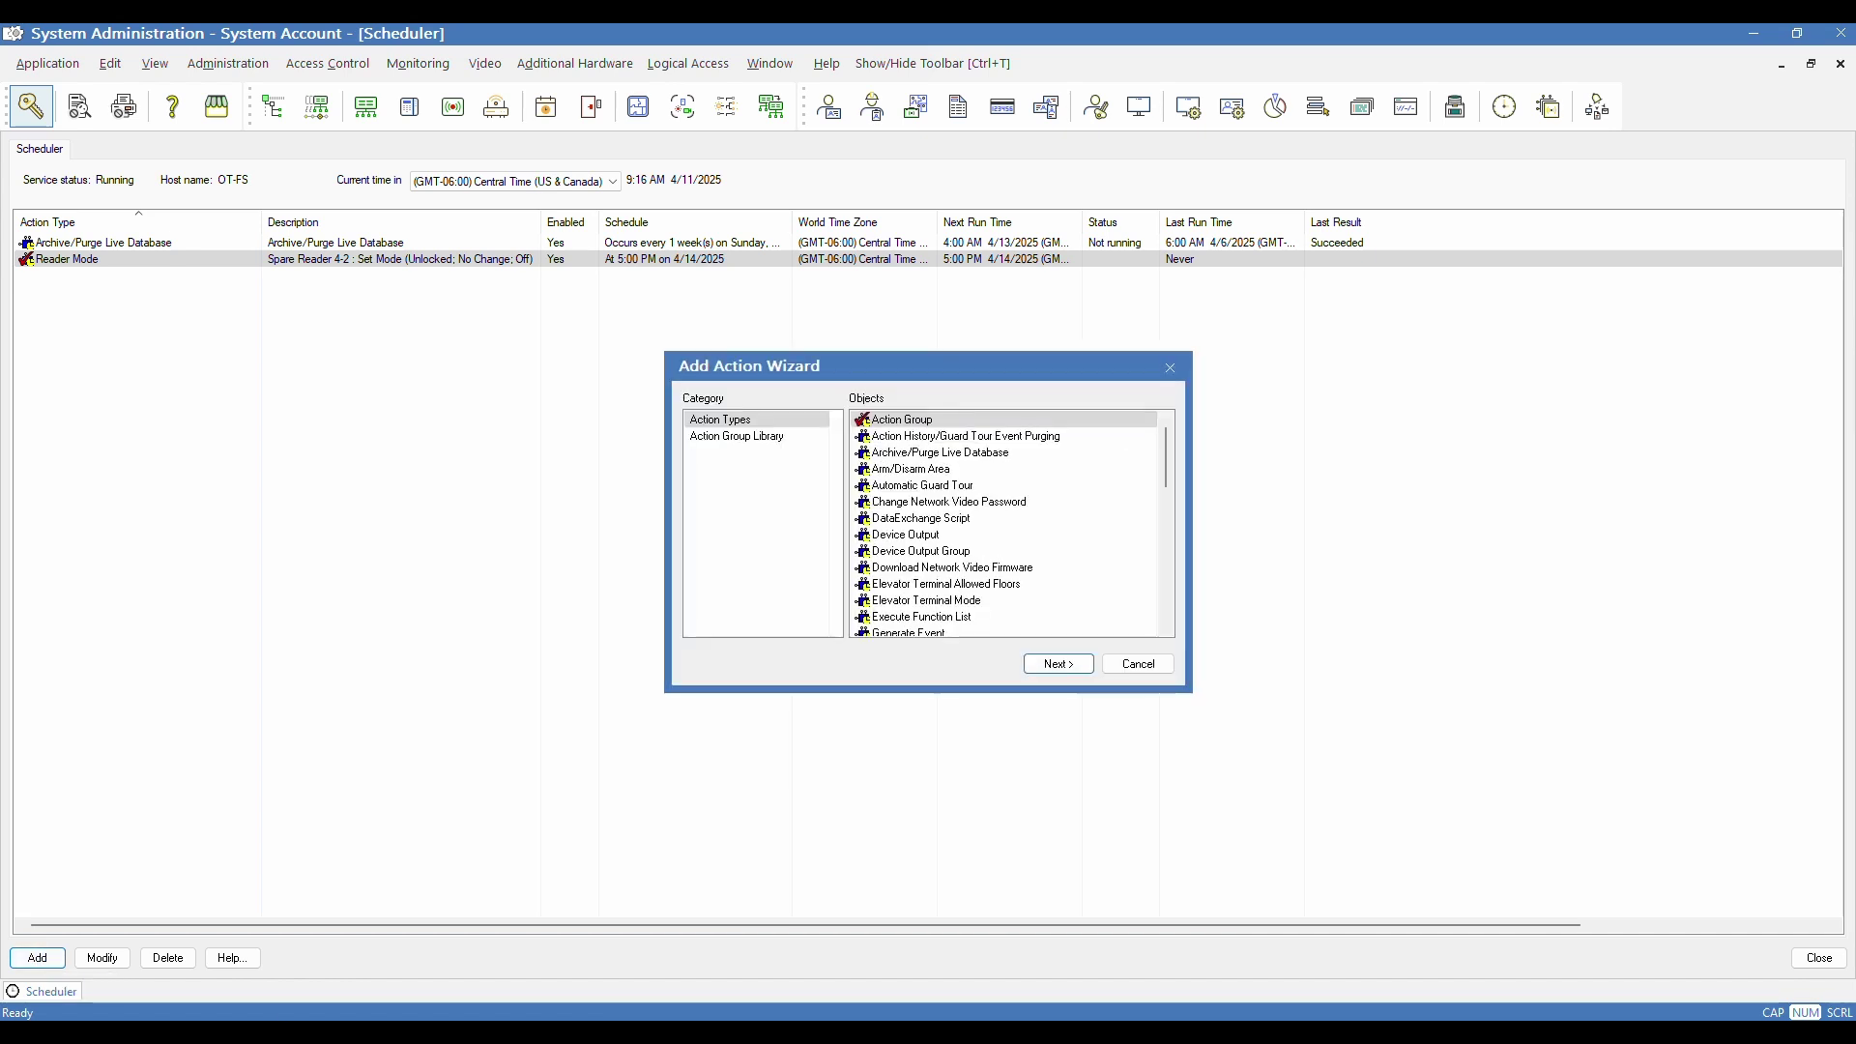
pyautogui.scroll(-5, 969, 548)
pyautogui.scroll(-4, 969, 548)
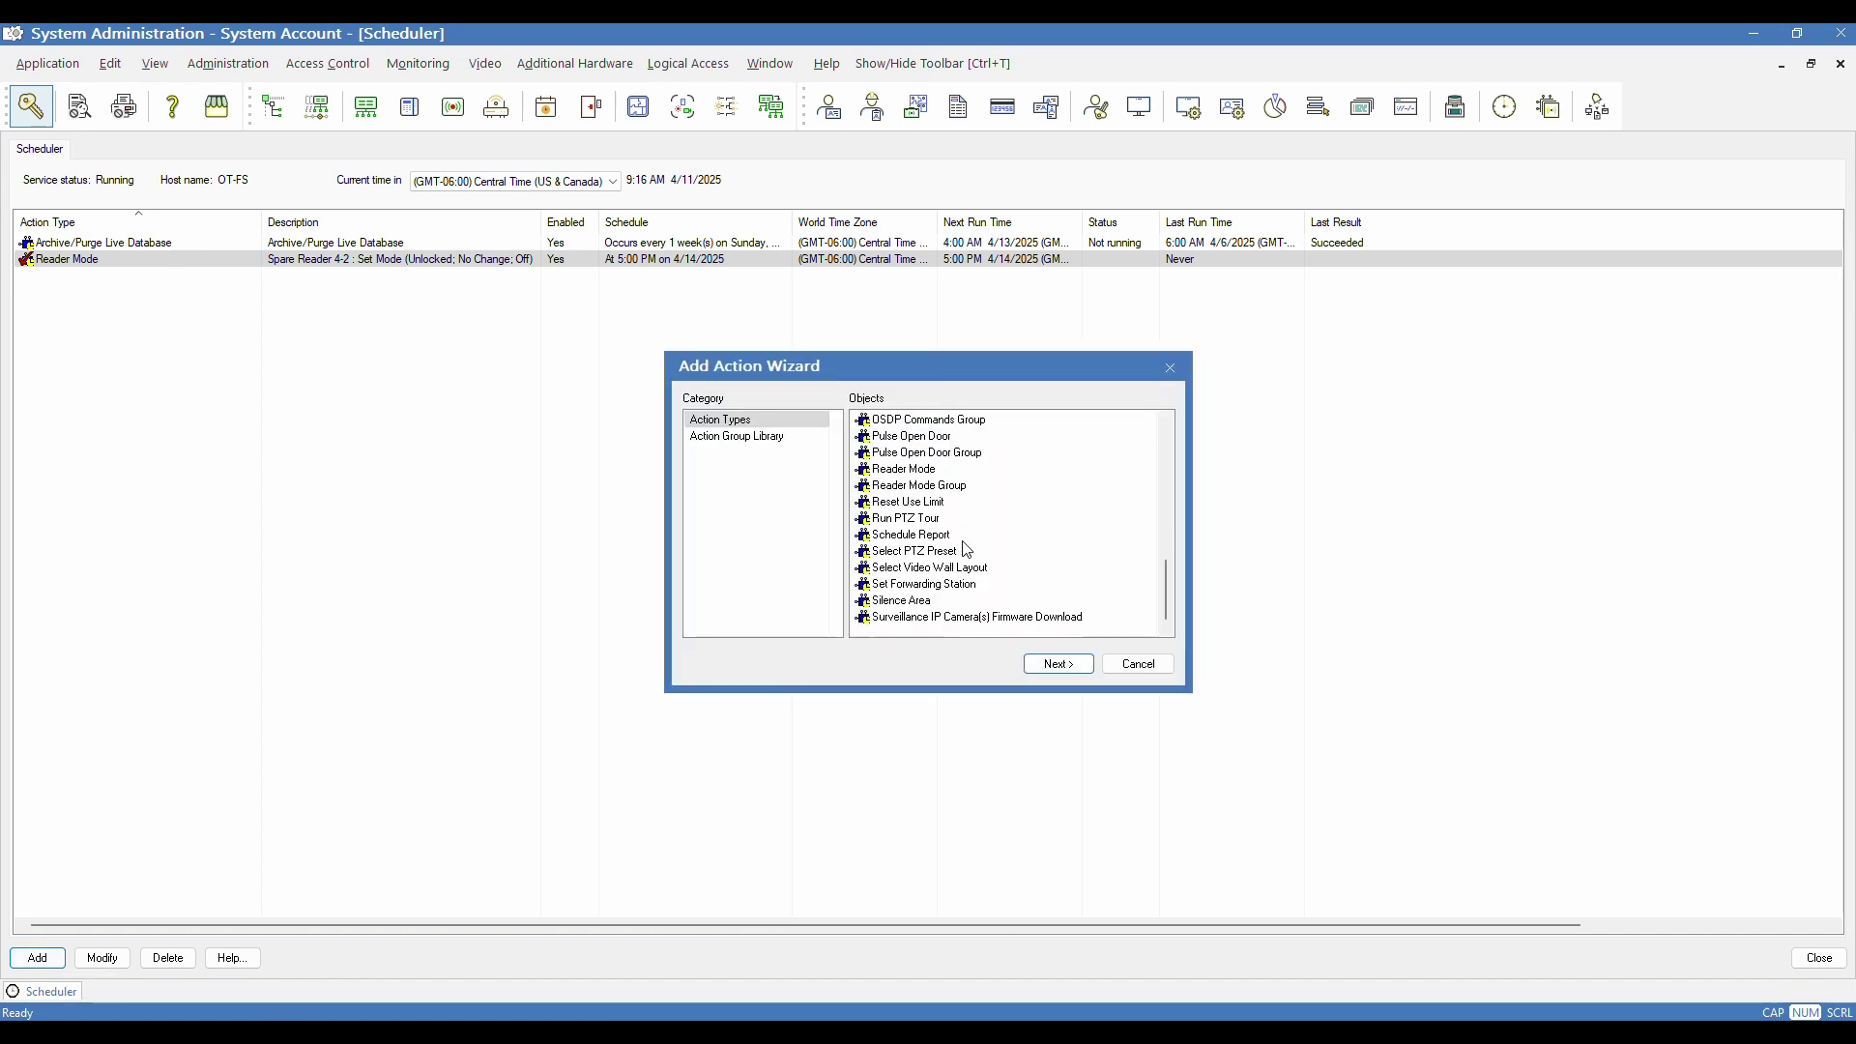
pyautogui.click(869, 472)
pyautogui.click(1059, 666)
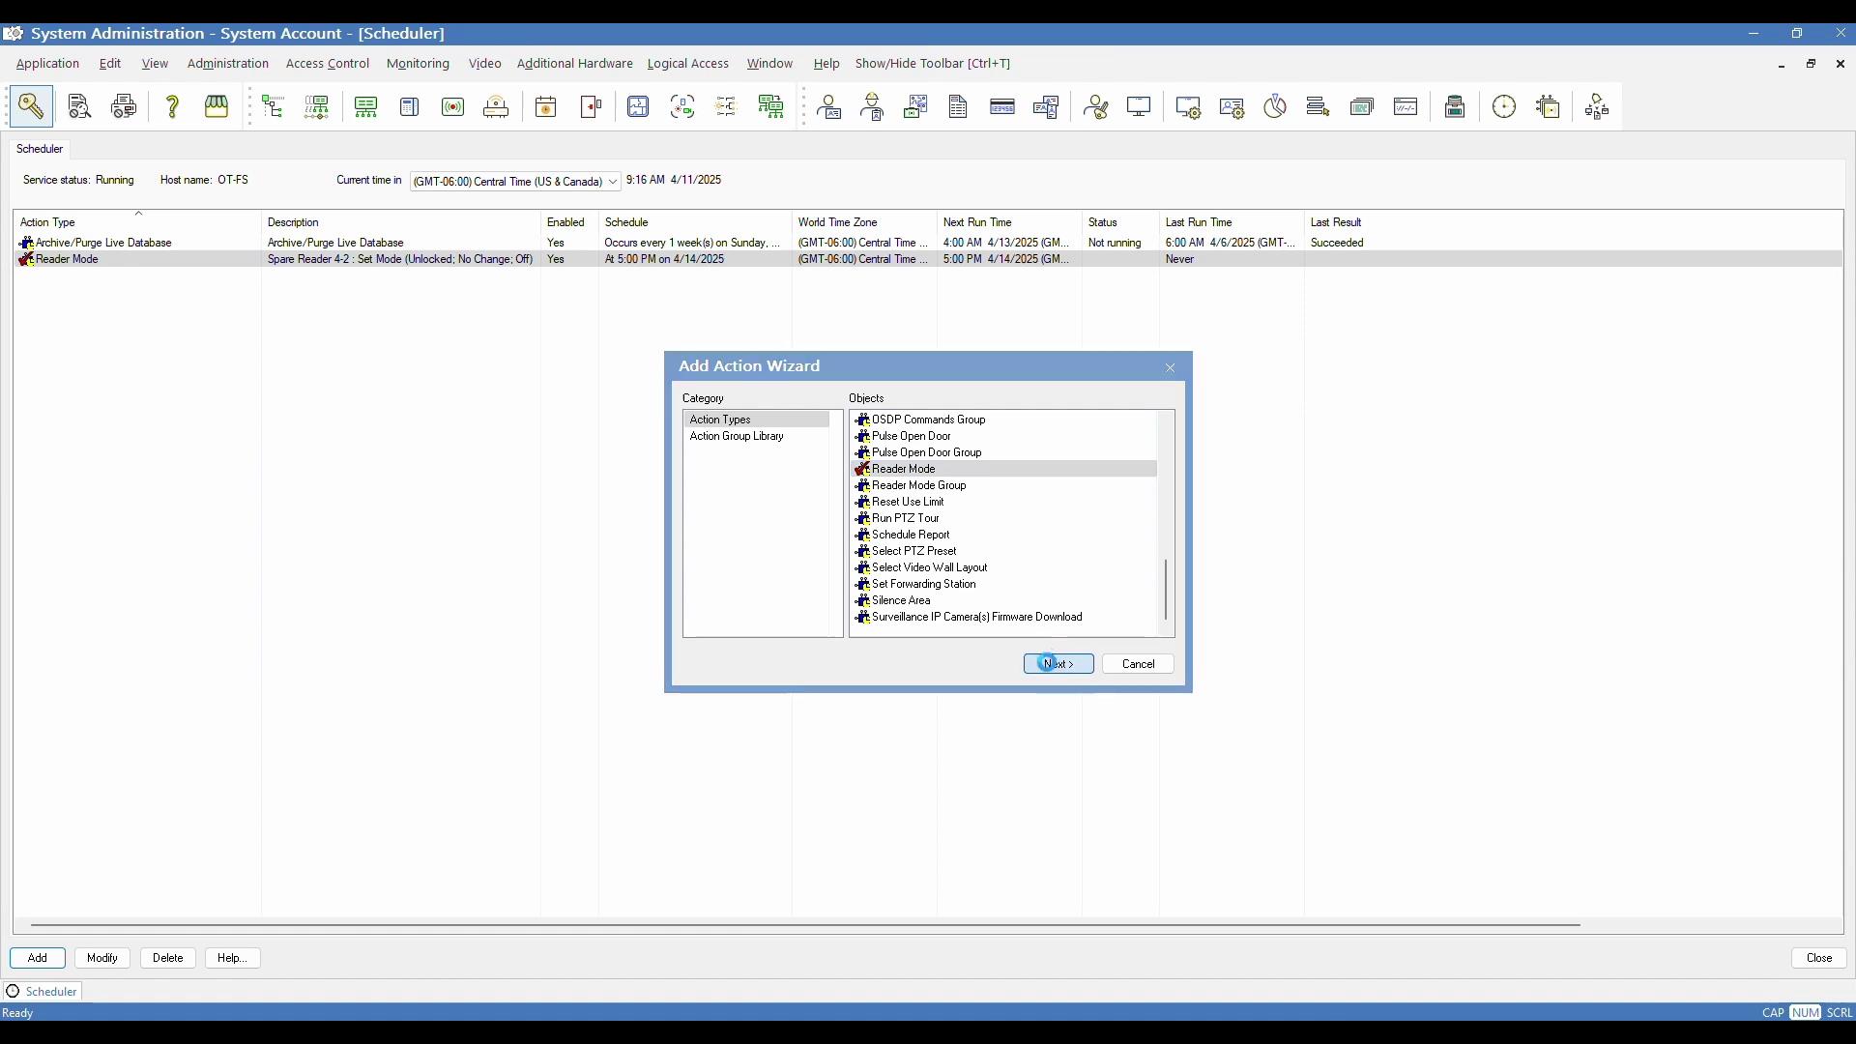
# - Choose Spare Reader 4-2 for the second action and set its reader mode to Card Only
pyautogui.click(720, 675)
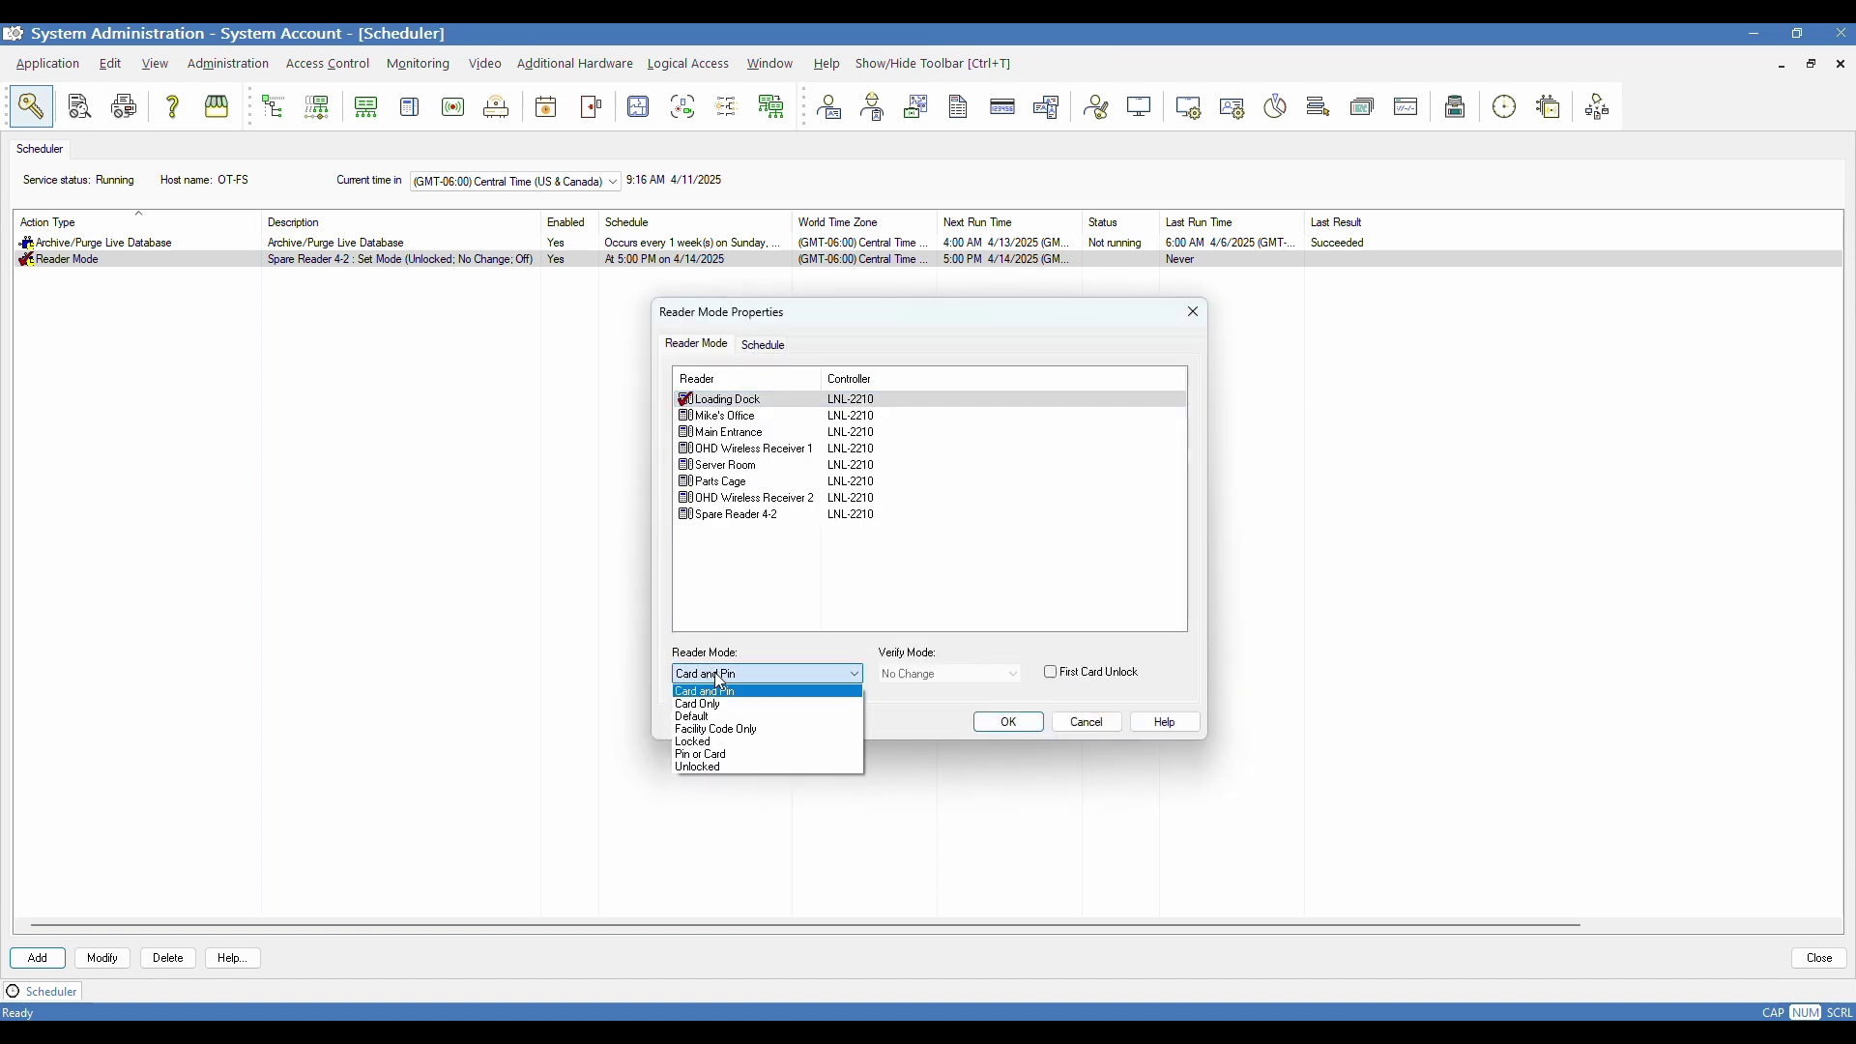
pyautogui.click(715, 707)
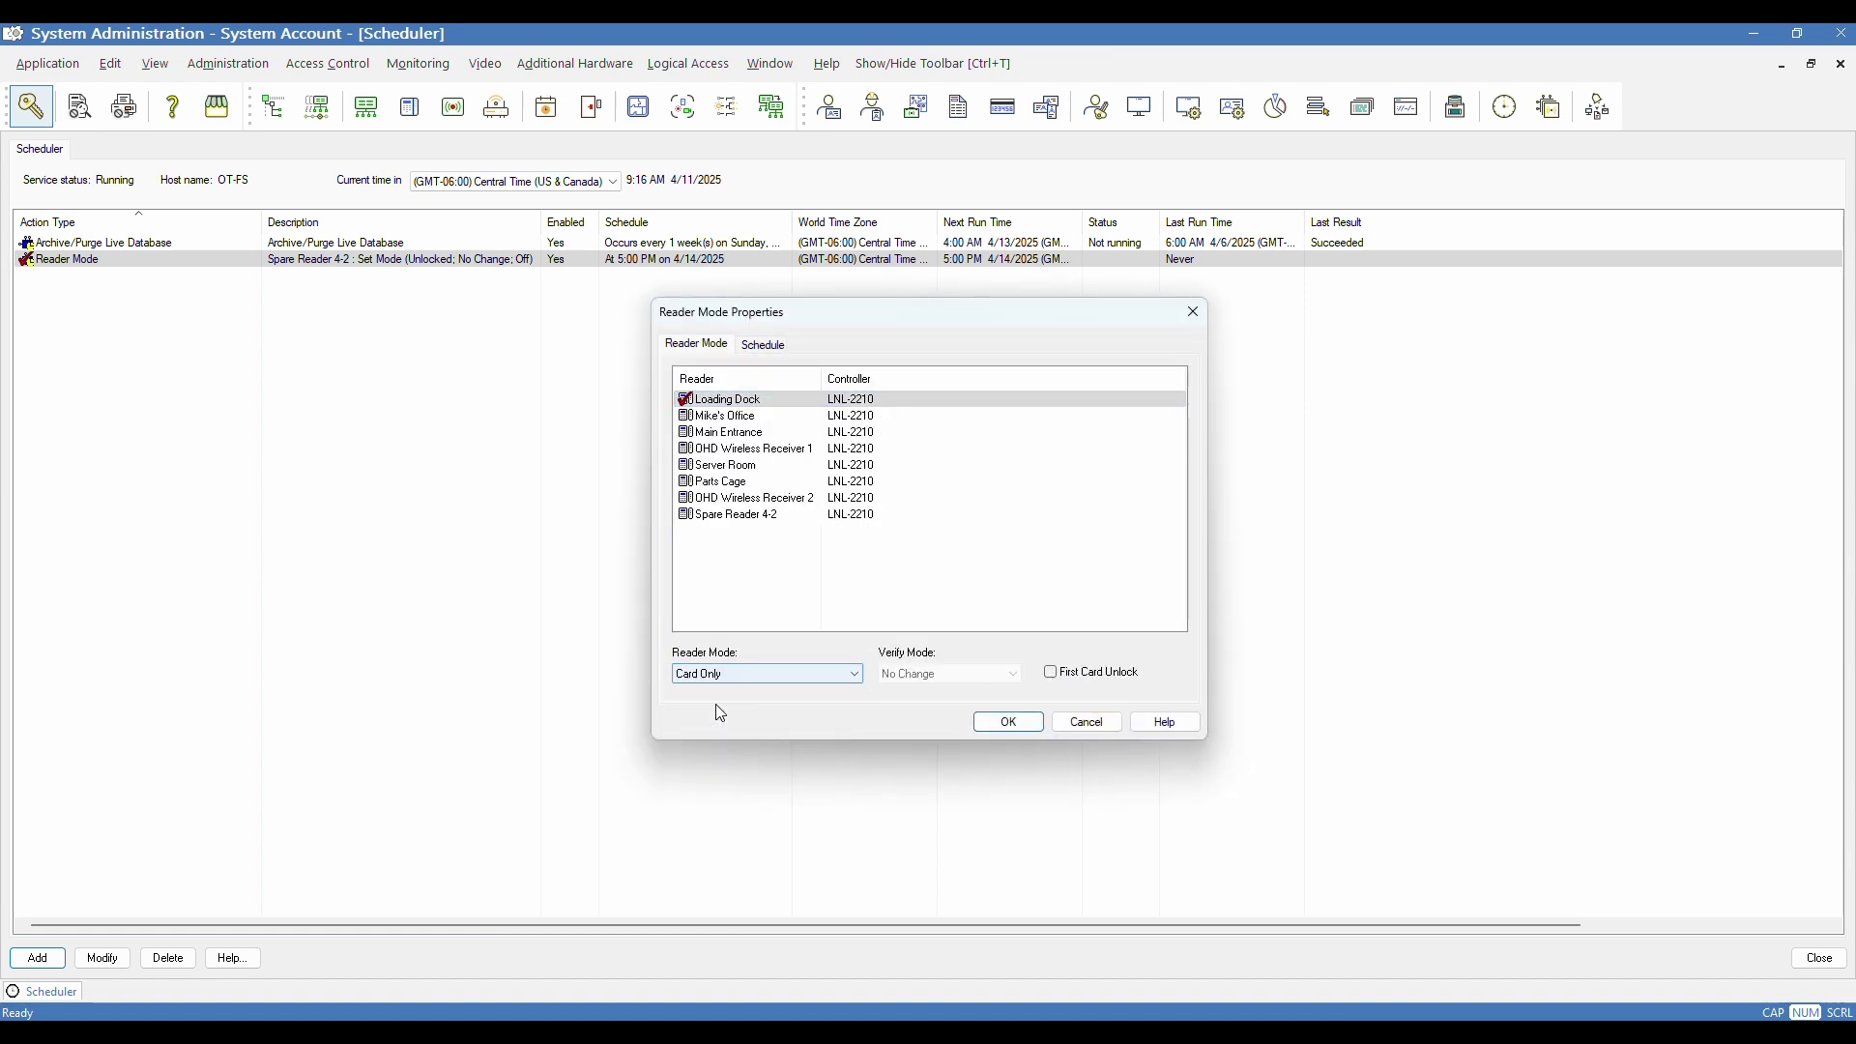
pyautogui.click(684, 517)
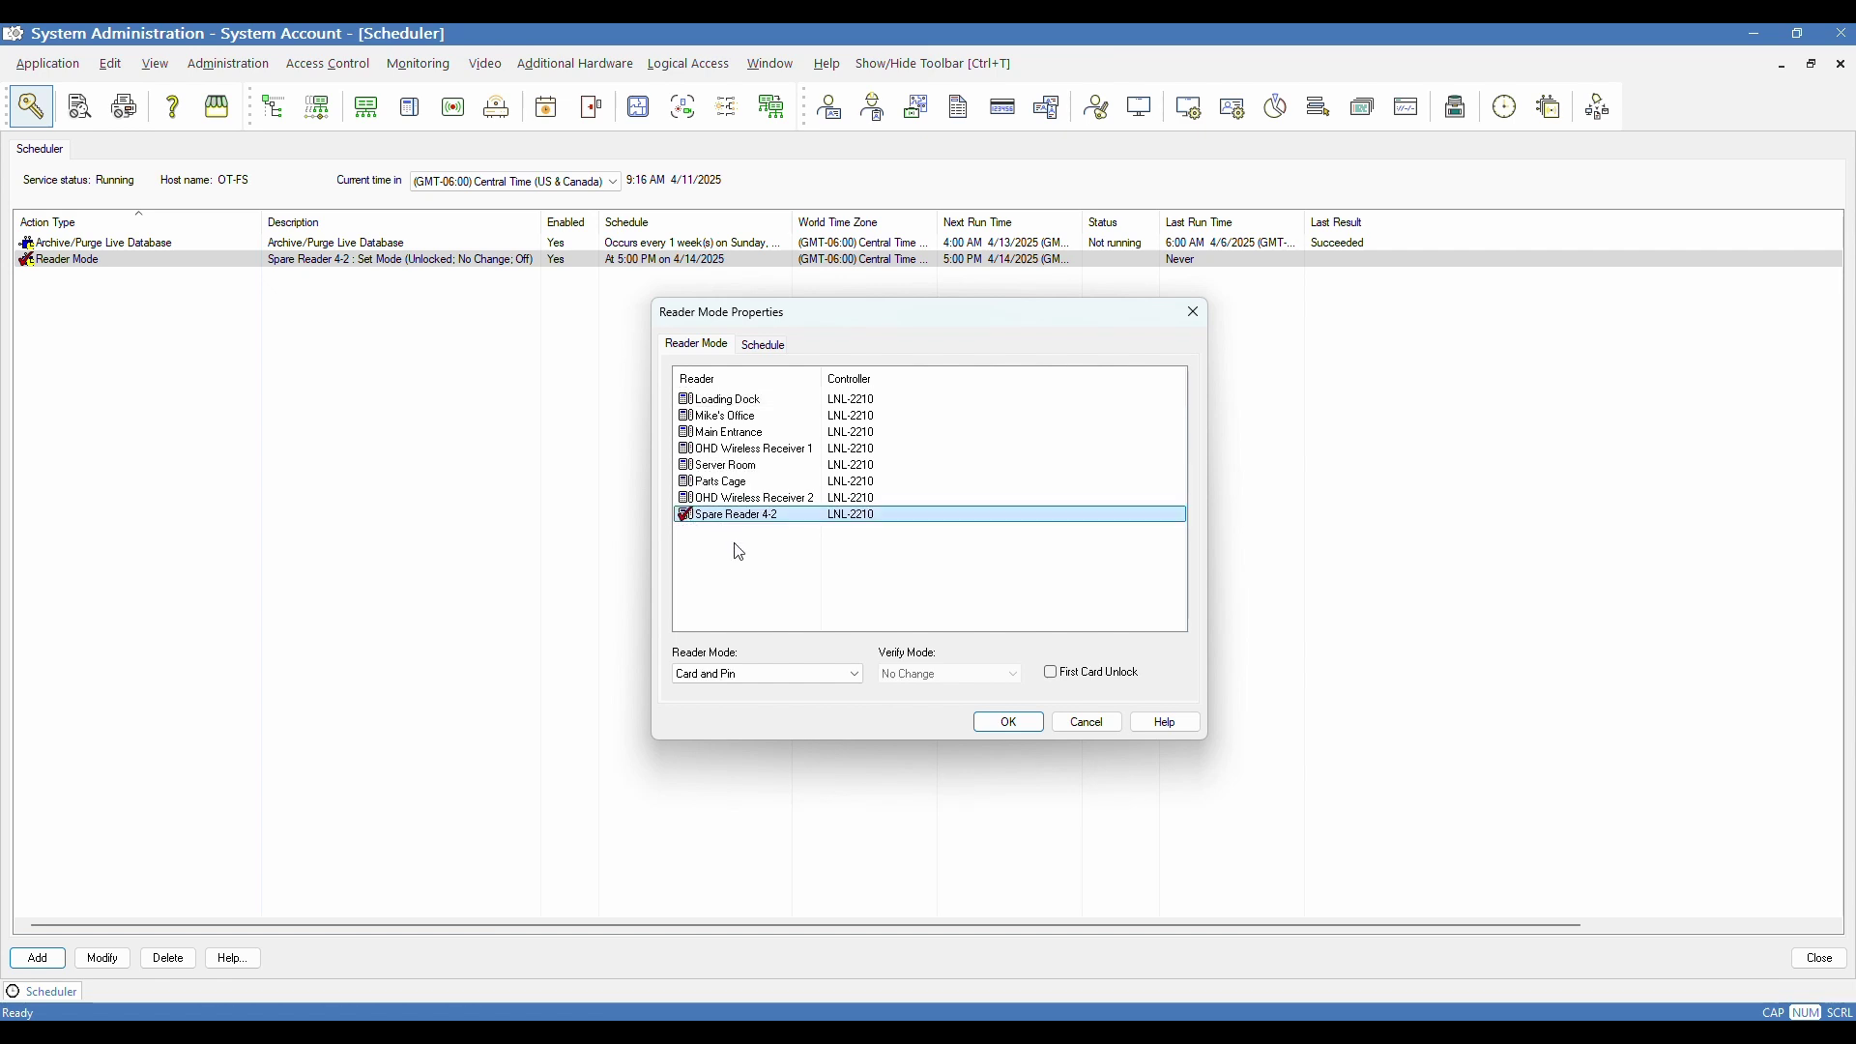
pyautogui.click(728, 677)
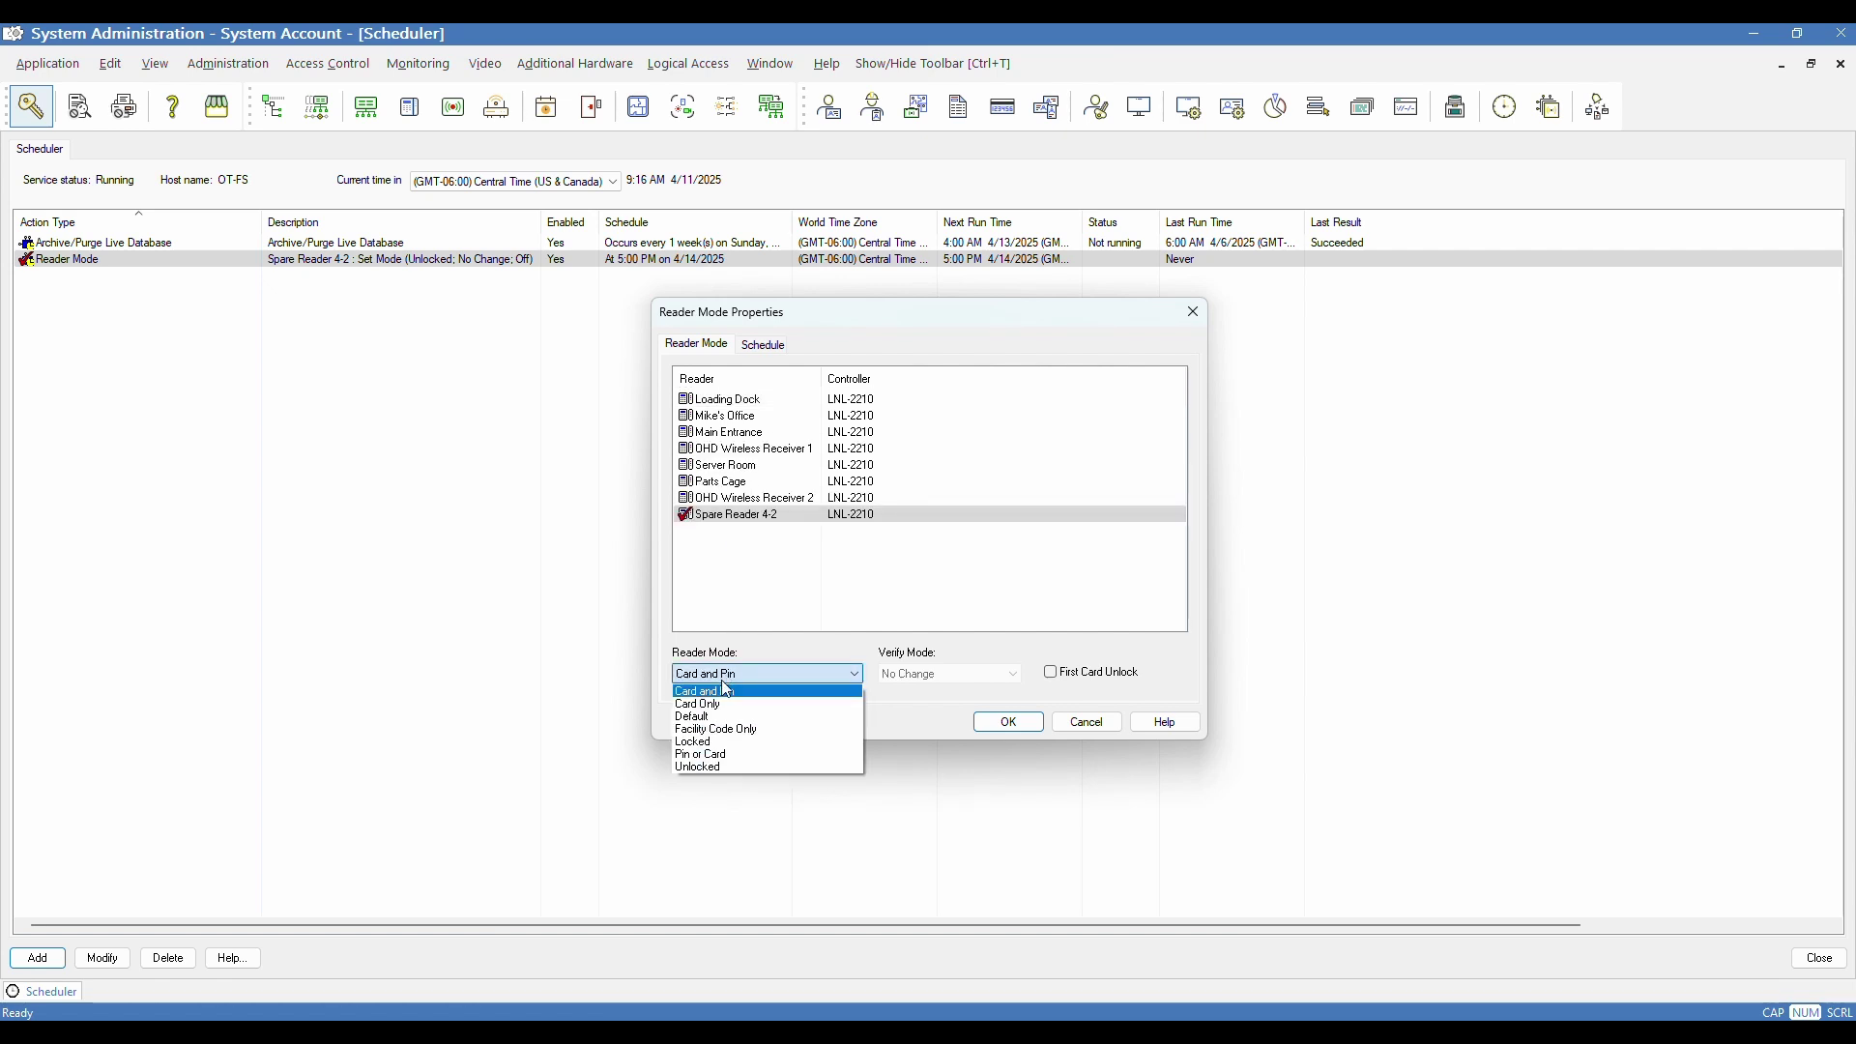
pyautogui.click(728, 705)
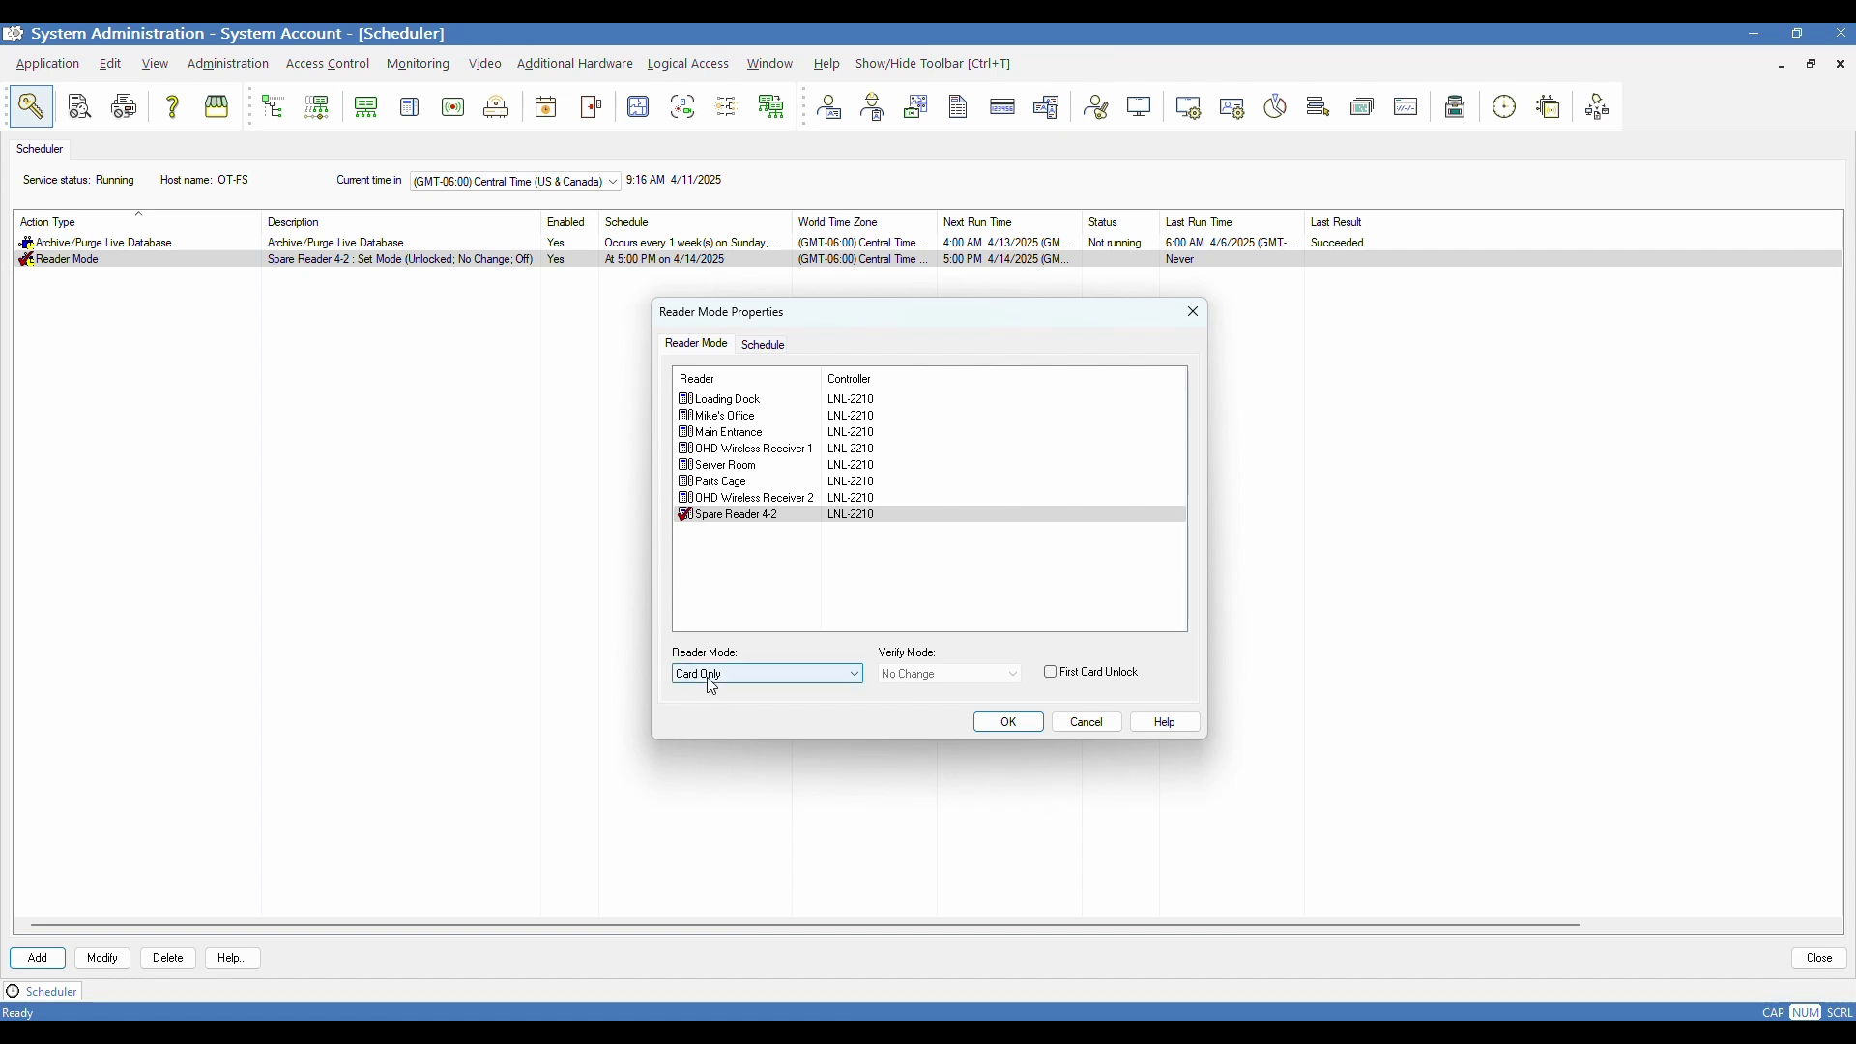
# - Schedule the Card Only action to run one time on 4/14/2025 at 8:00 PM and save it
pyautogui.click(767, 346)
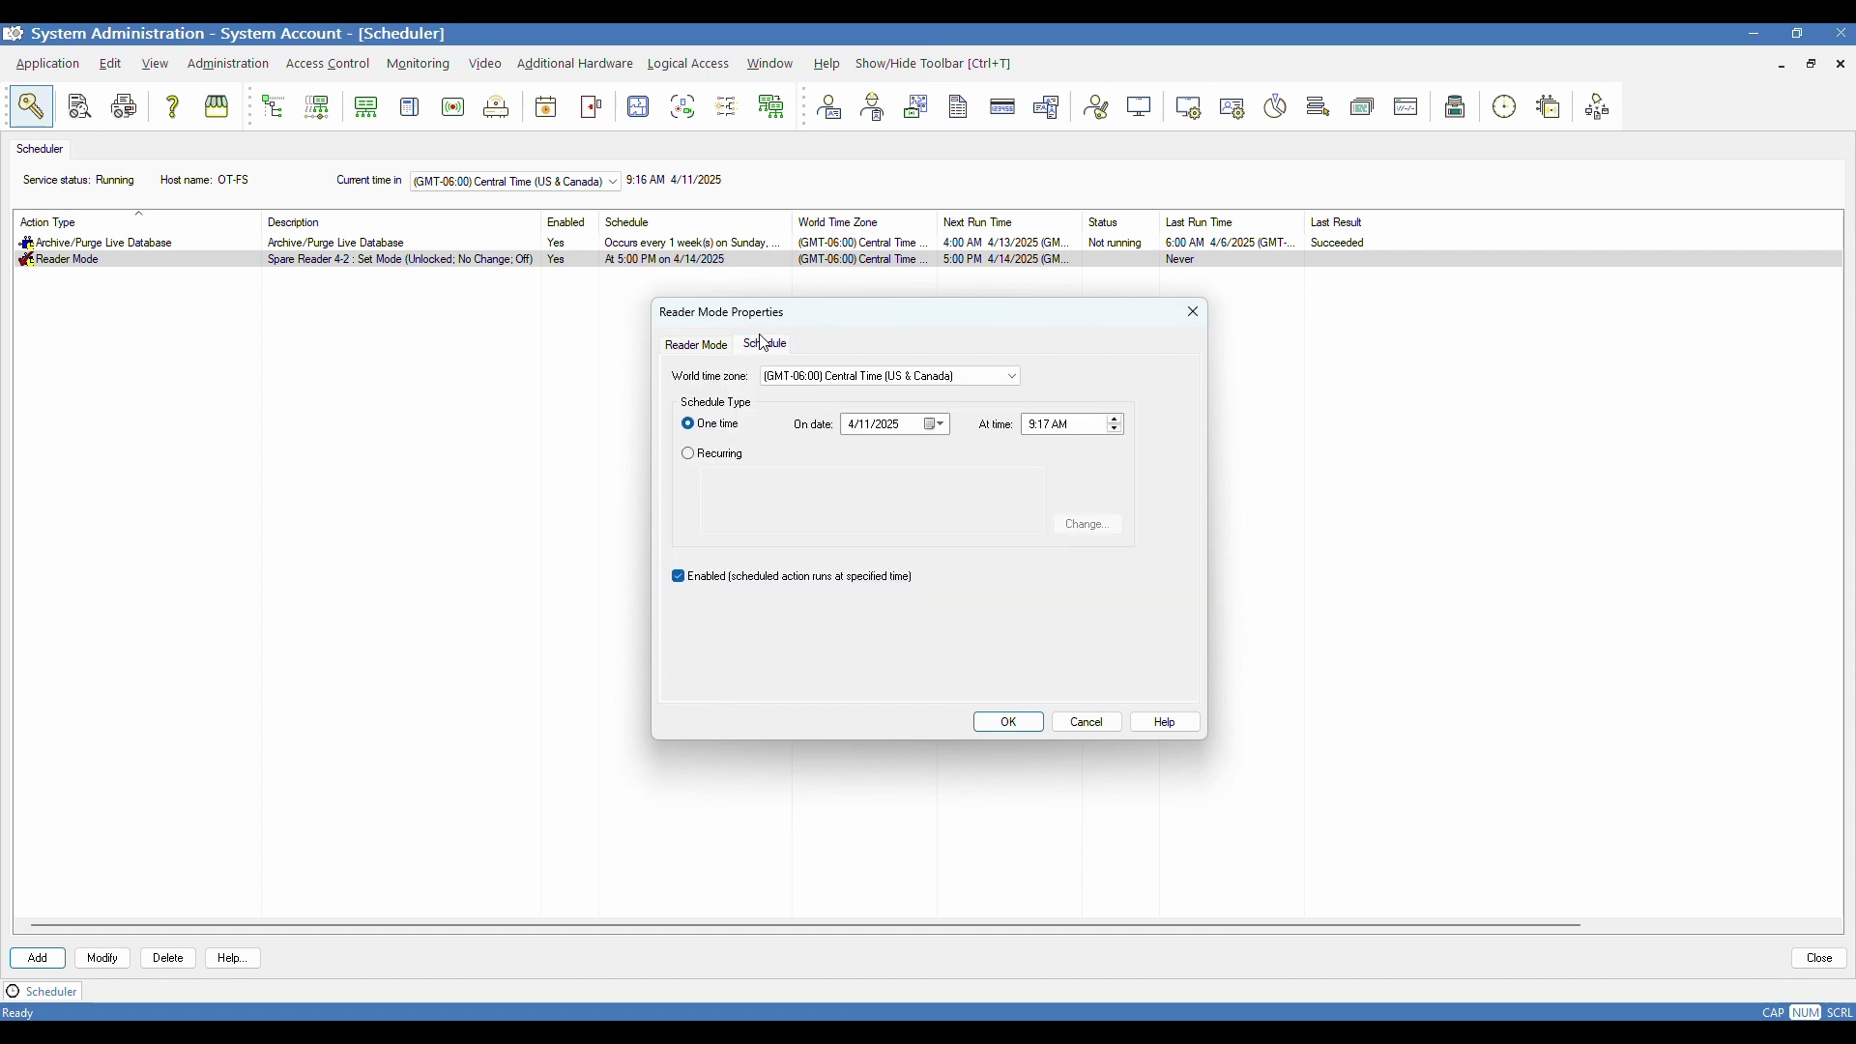
pyautogui.click(938, 425)
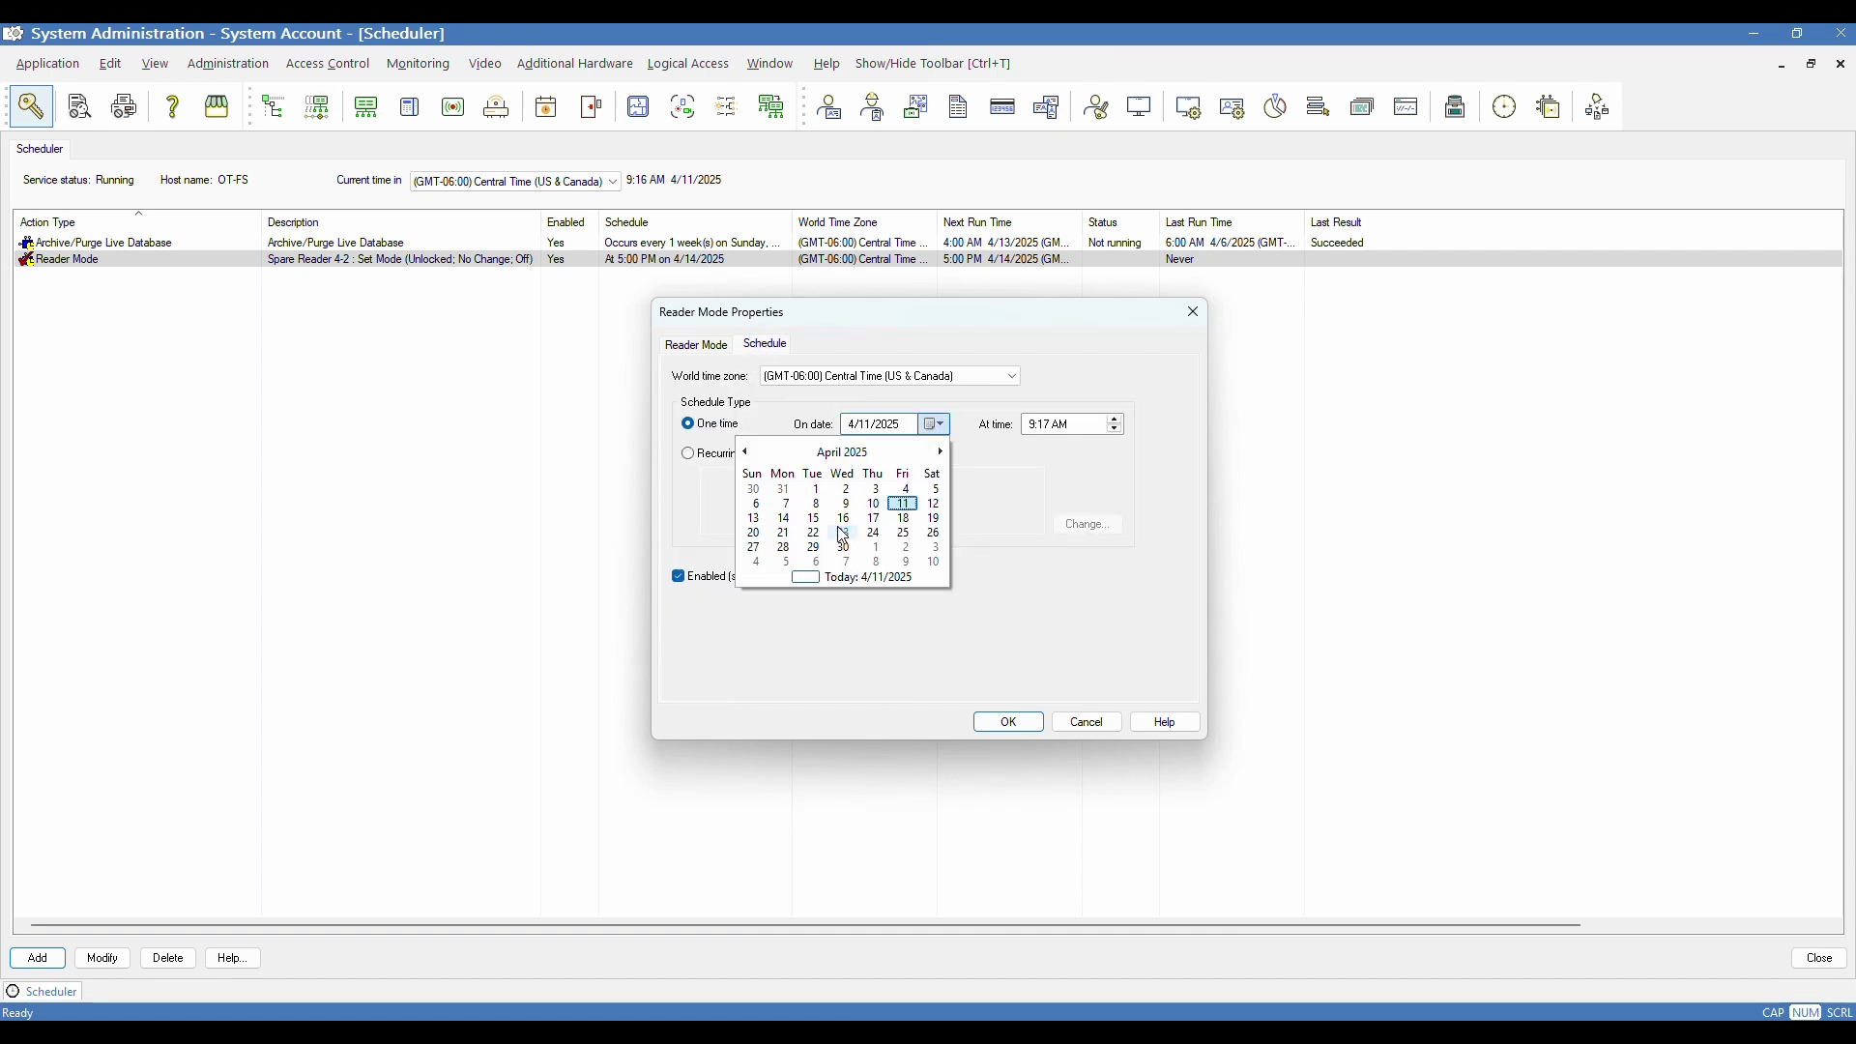
pyautogui.click(783, 526)
pyautogui.click(1032, 427)
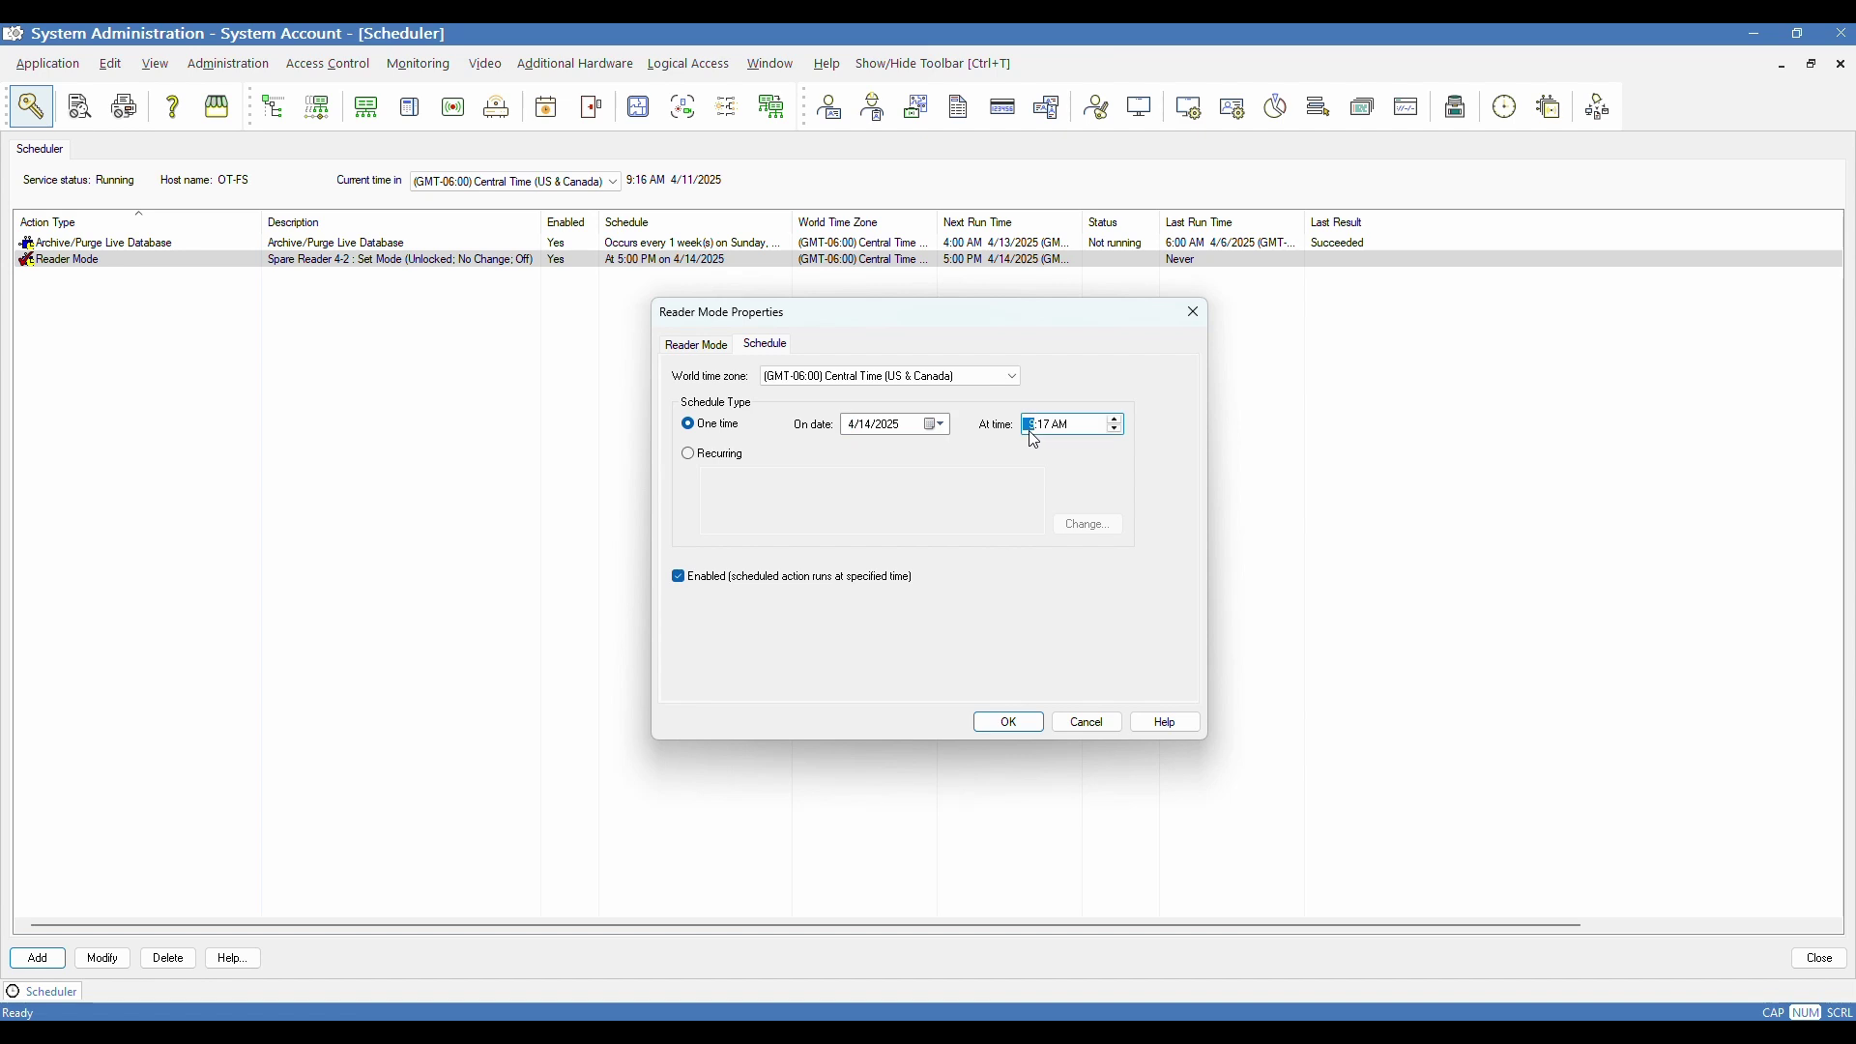
pyautogui.write('800p')
pyautogui.click(1009, 723)
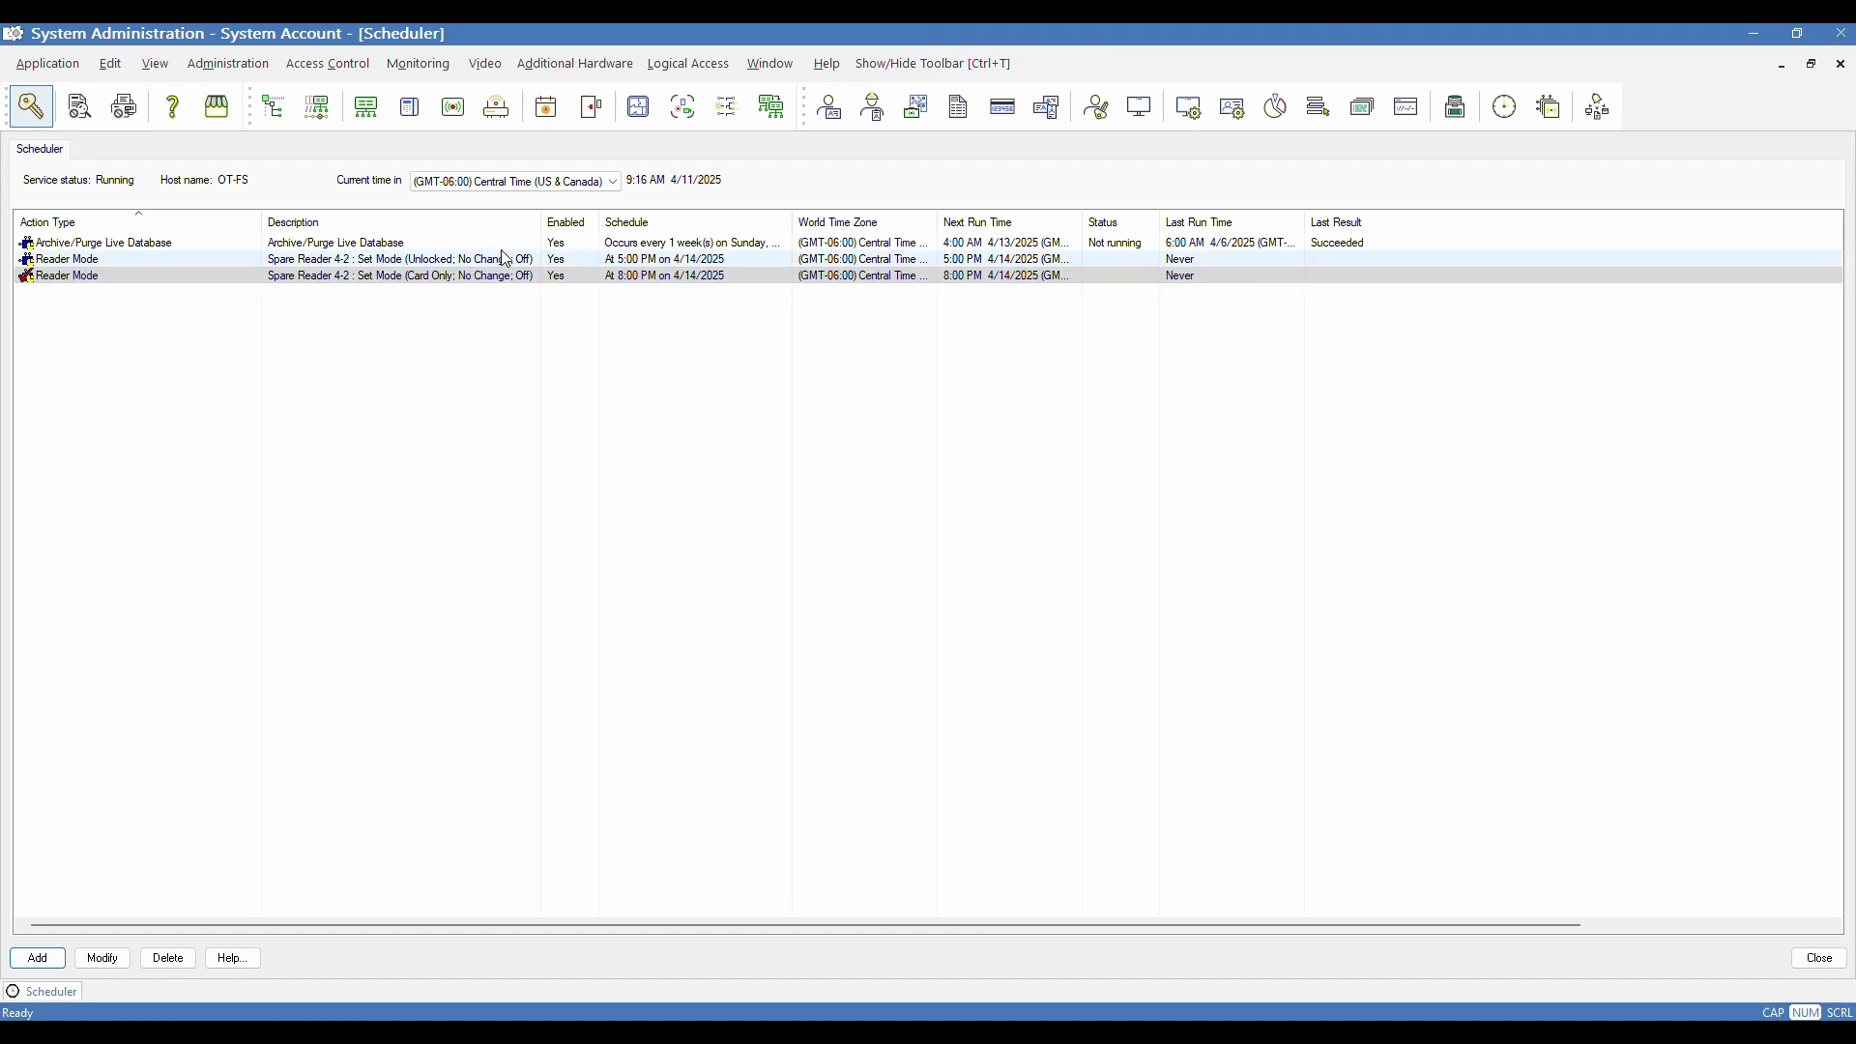
# - Examine the action types offered for a new scheduled action, from Action Group through Silence Area, without adding one
pyautogui.click(382, 275)
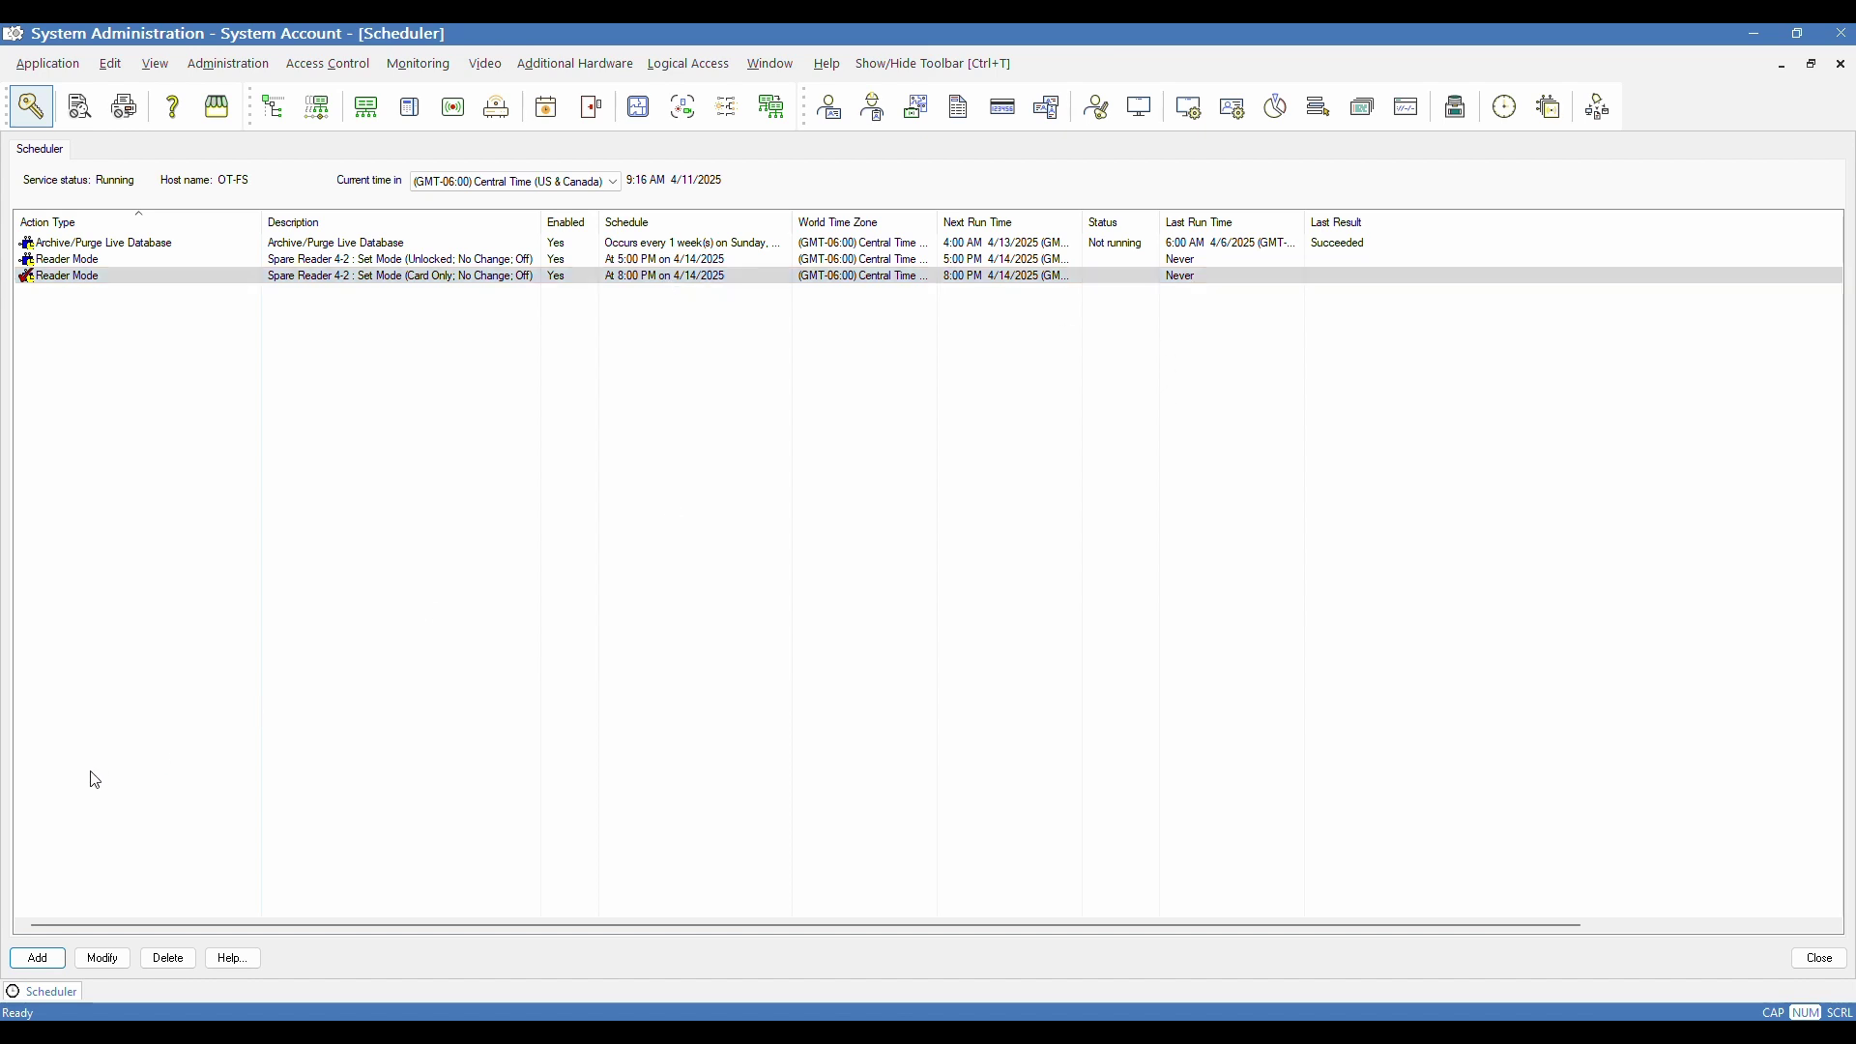
pyautogui.click(37, 958)
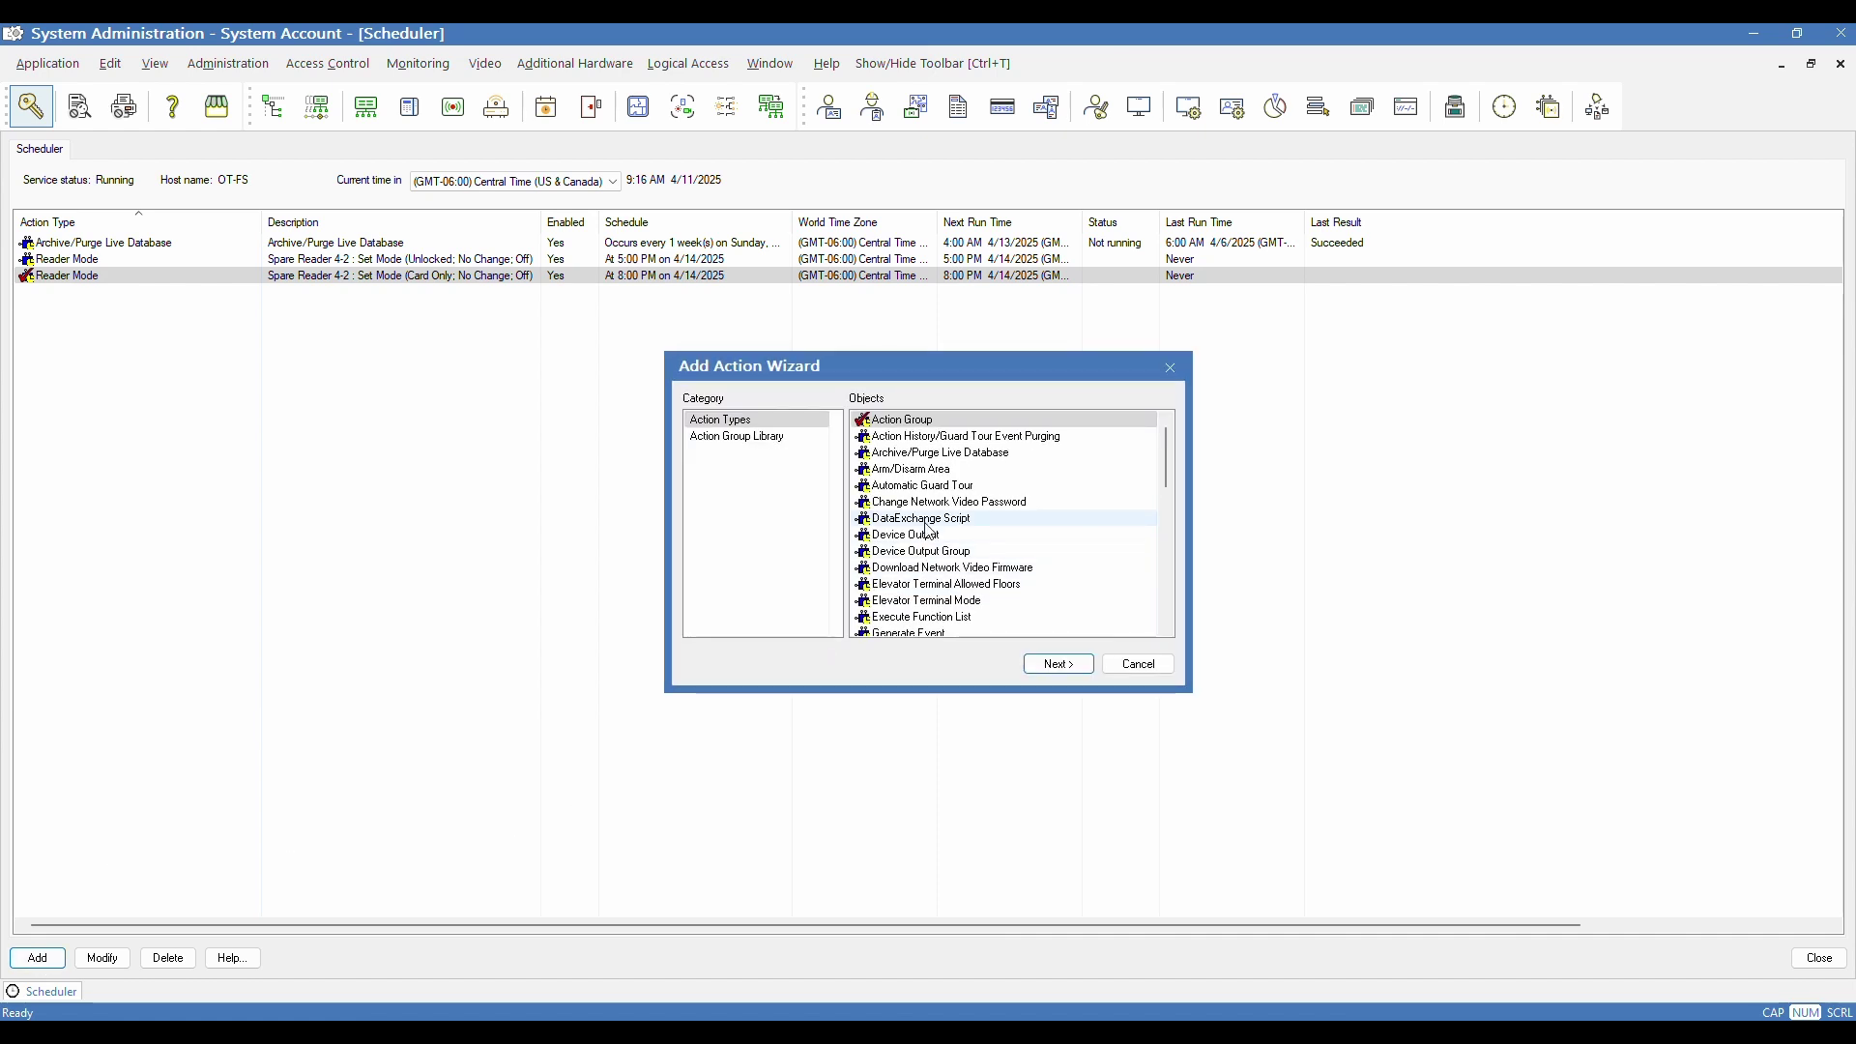
pyautogui.click(941, 423)
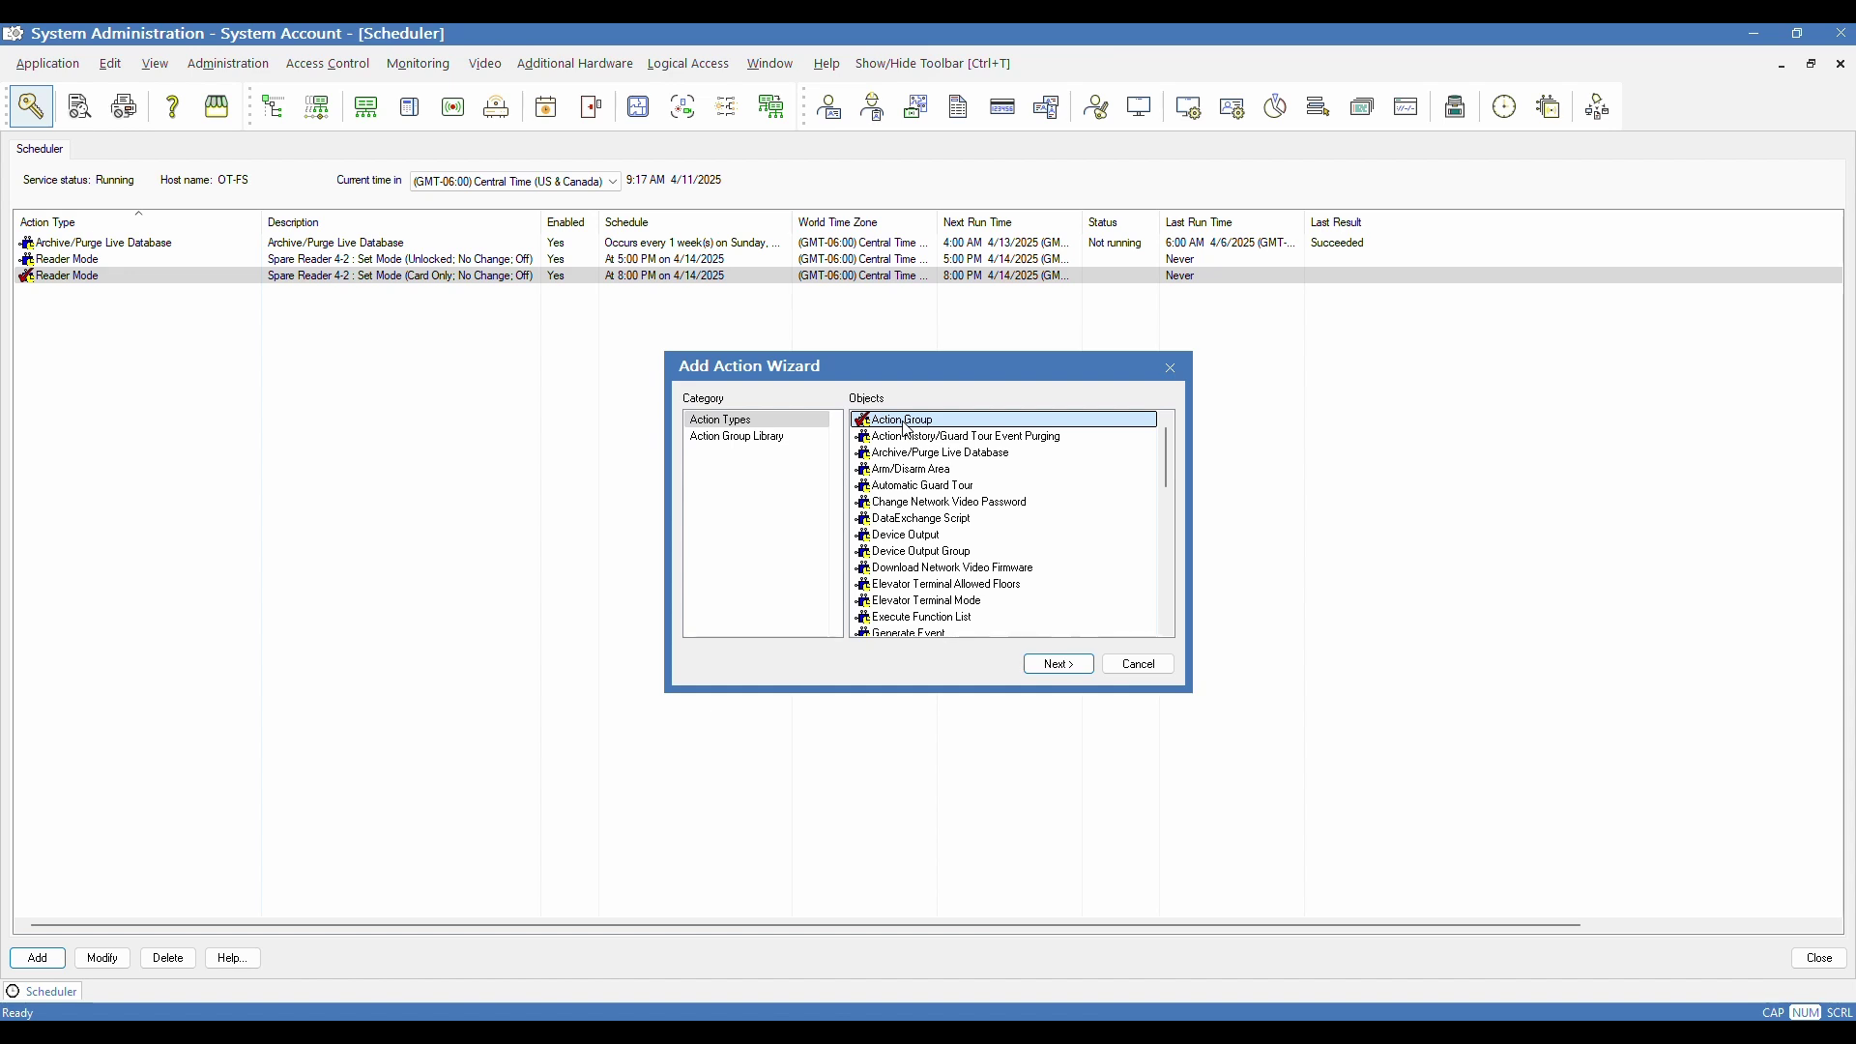
pyautogui.click(947, 470)
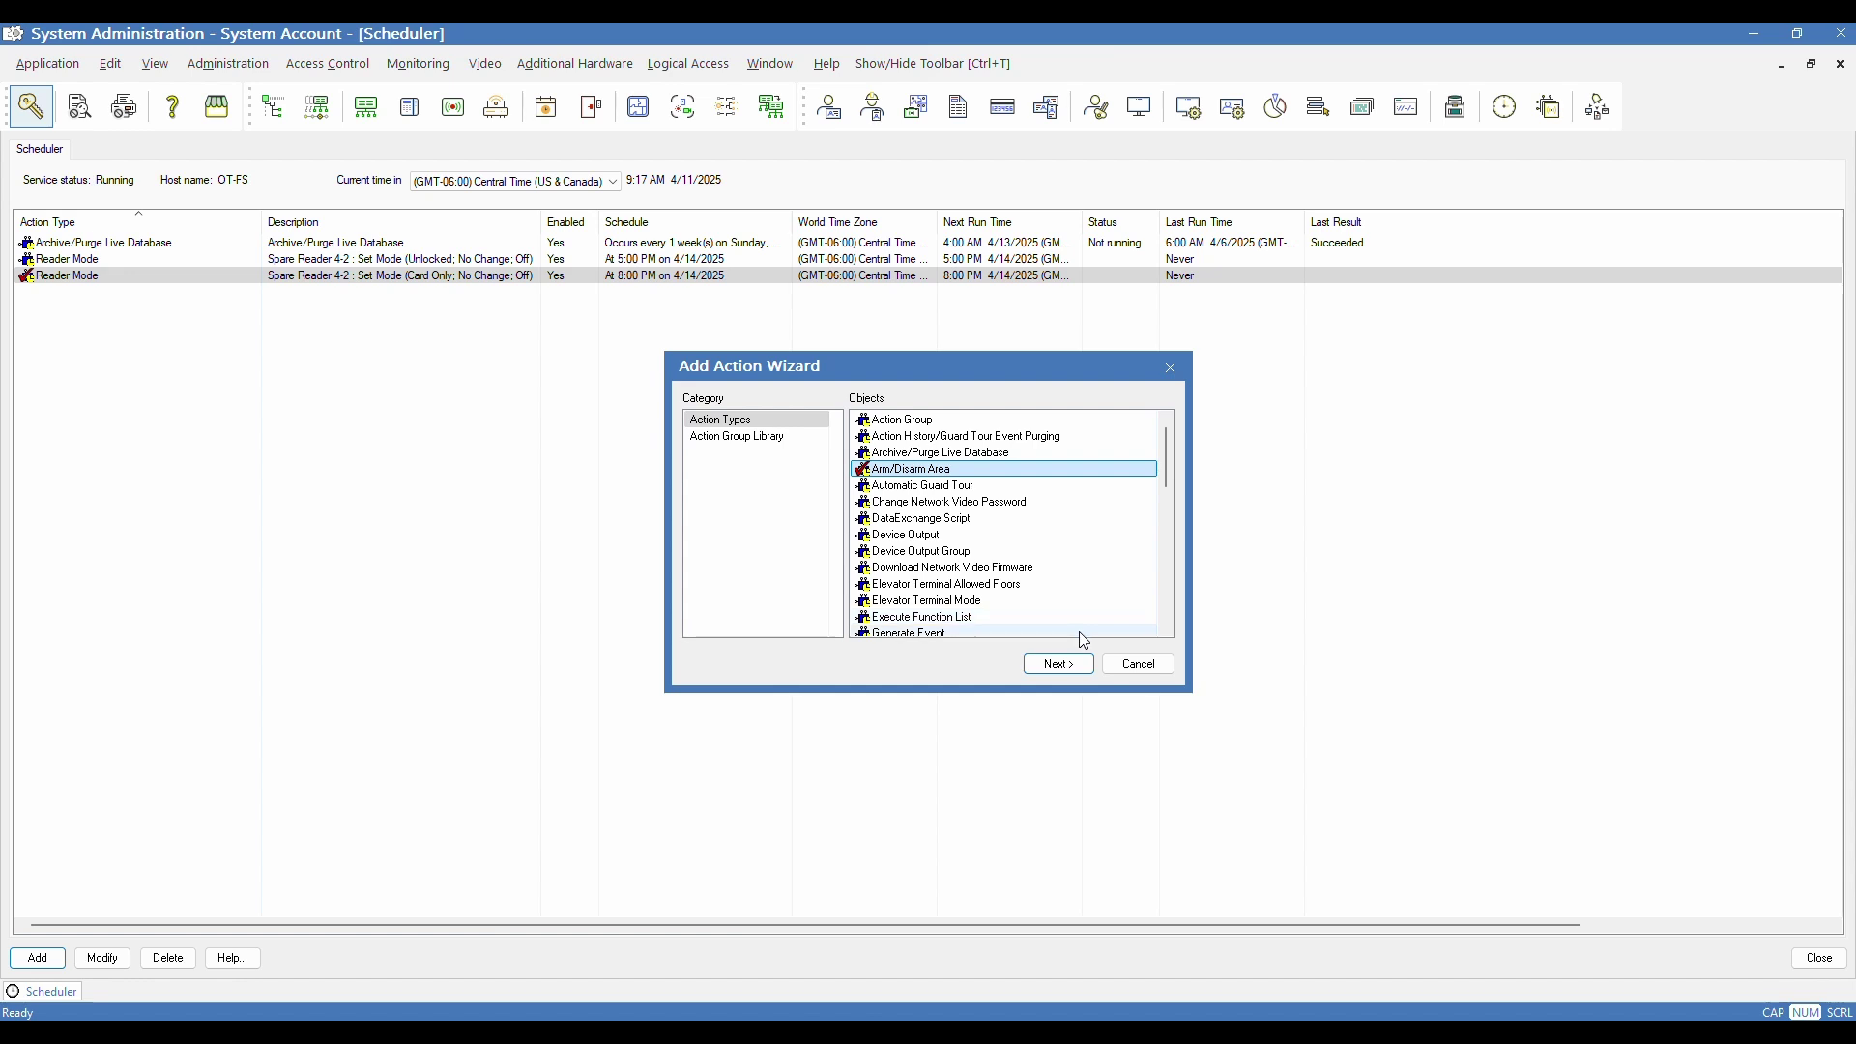
pyautogui.click(891, 538)
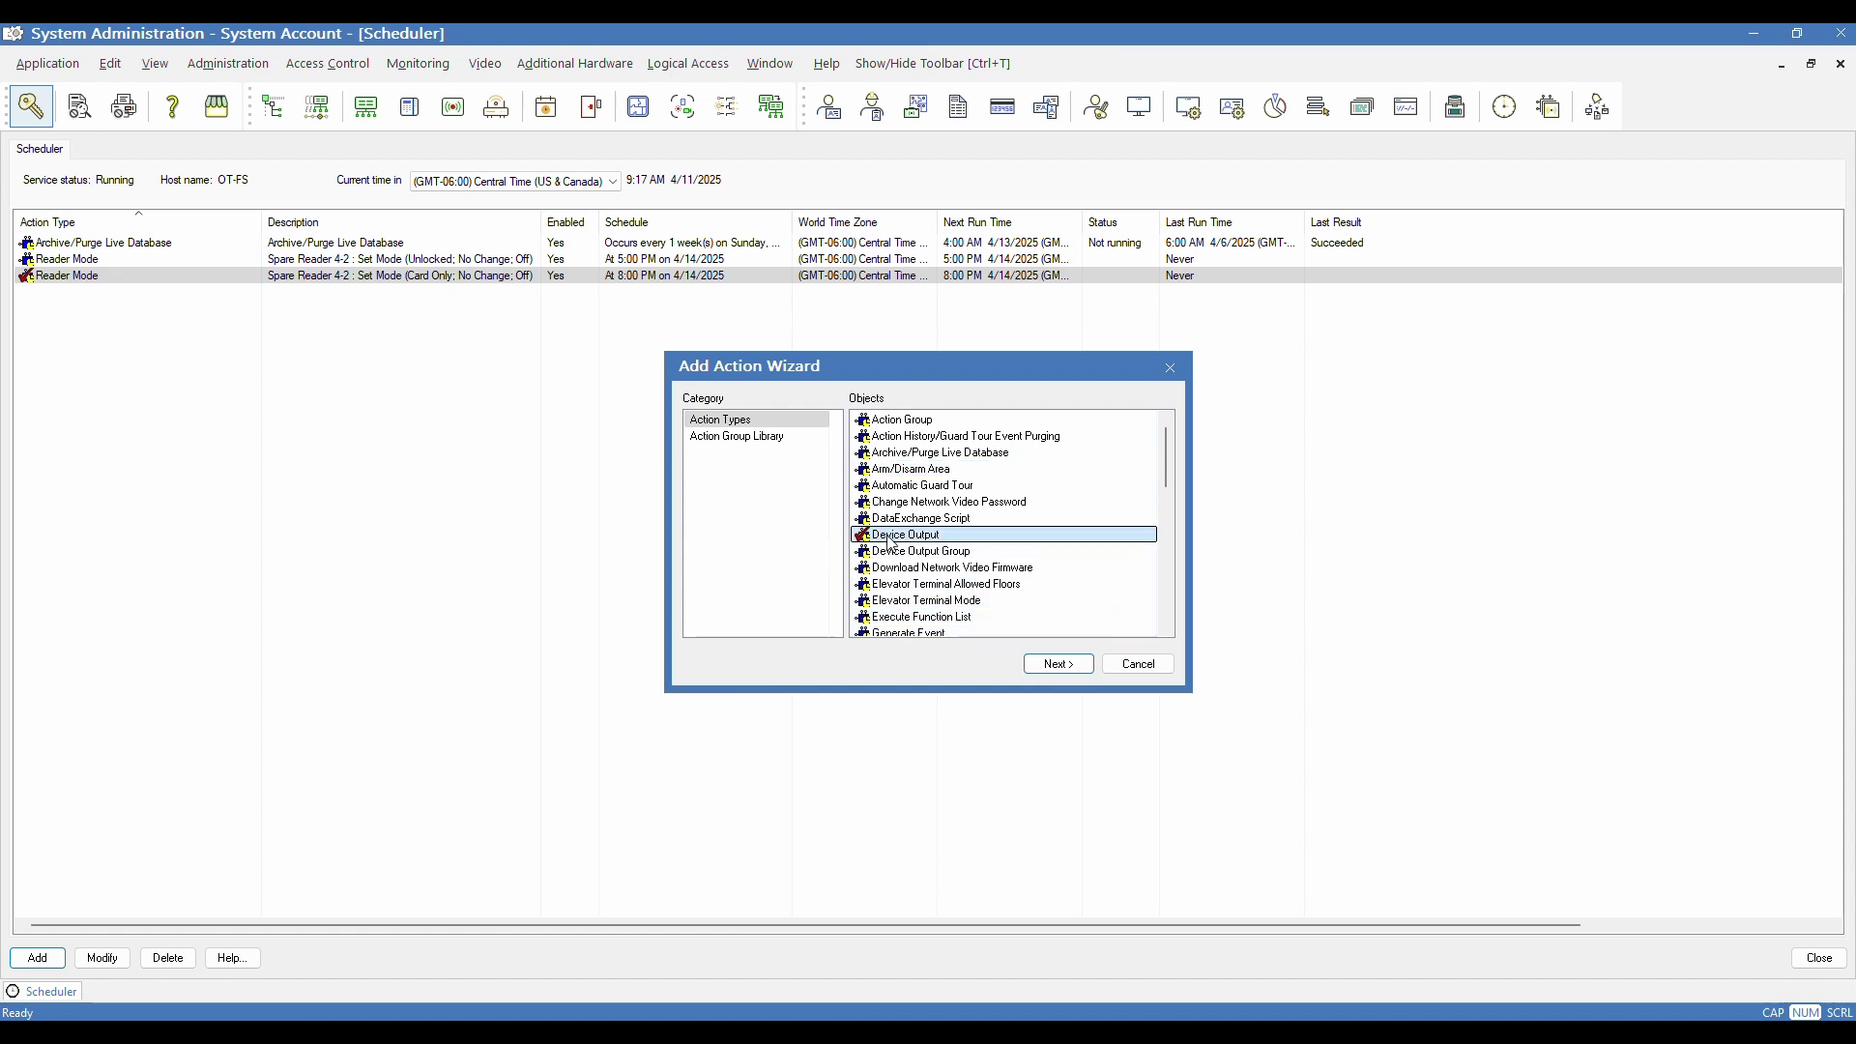
pyautogui.click(890, 554)
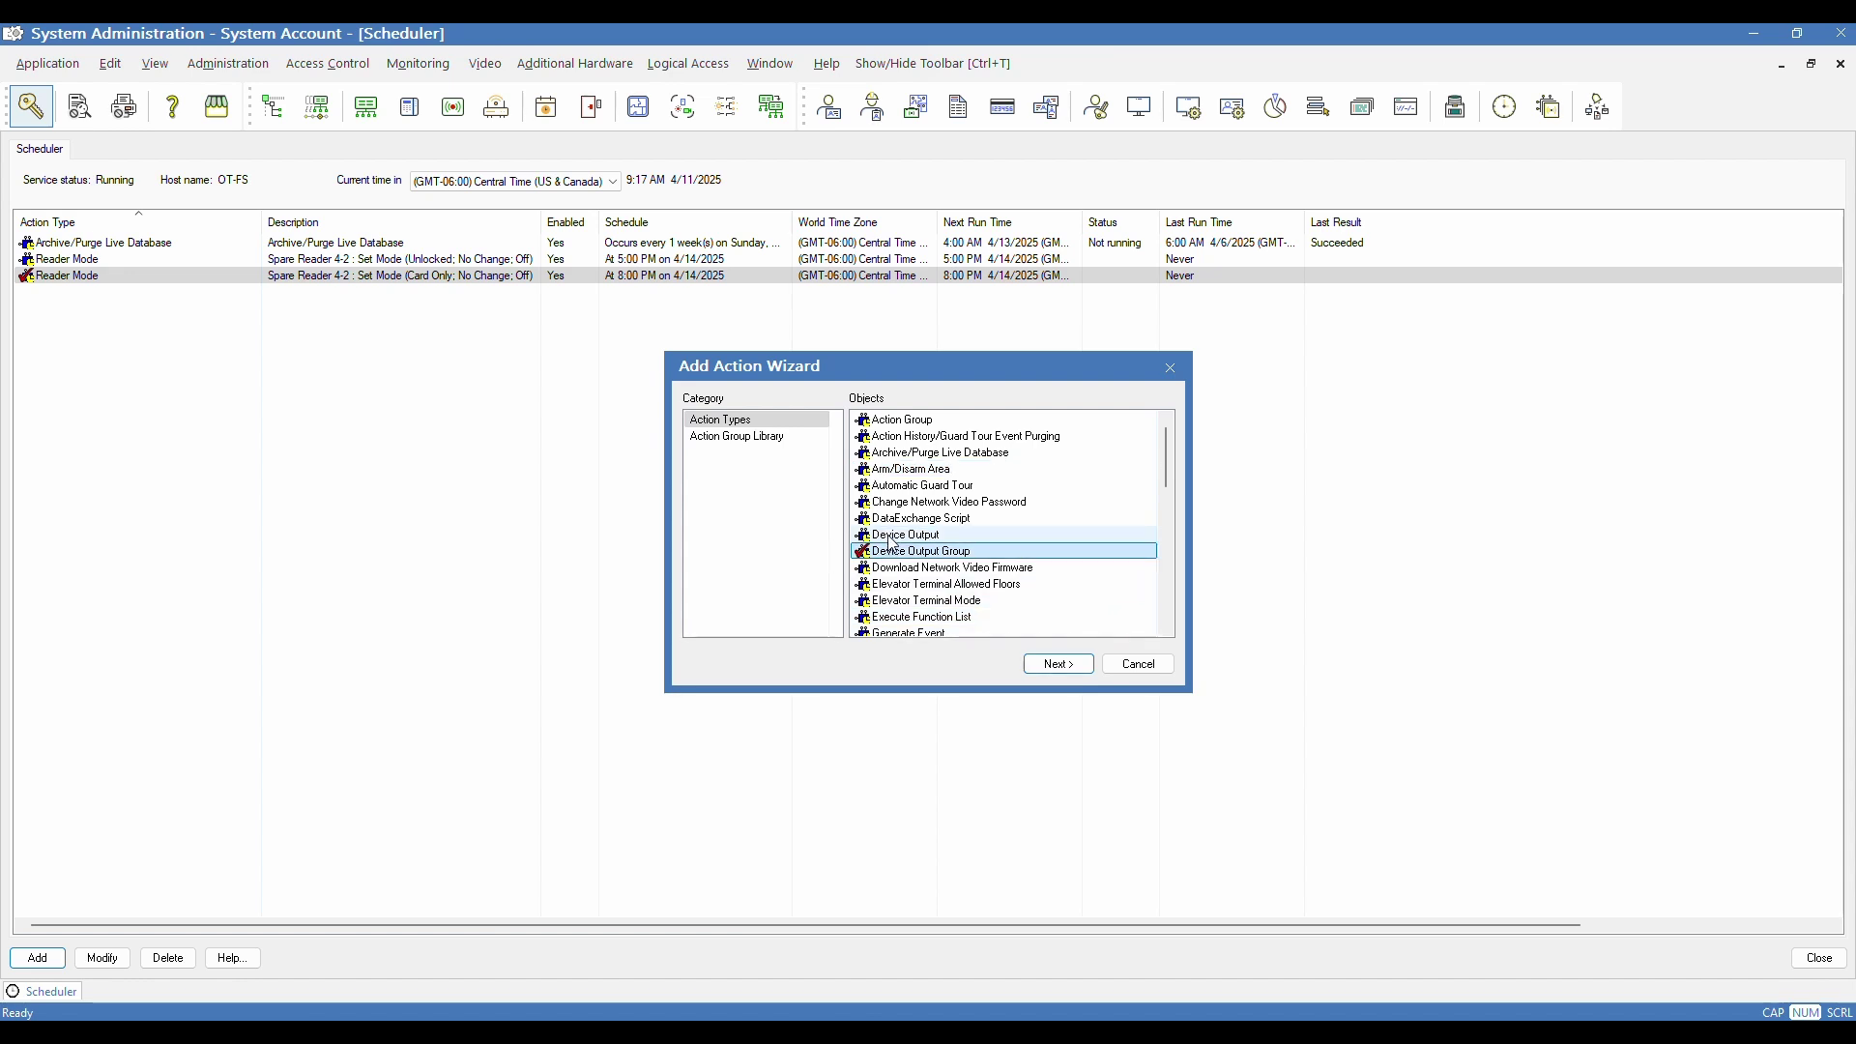
pyautogui.scroll(-3, 891, 544)
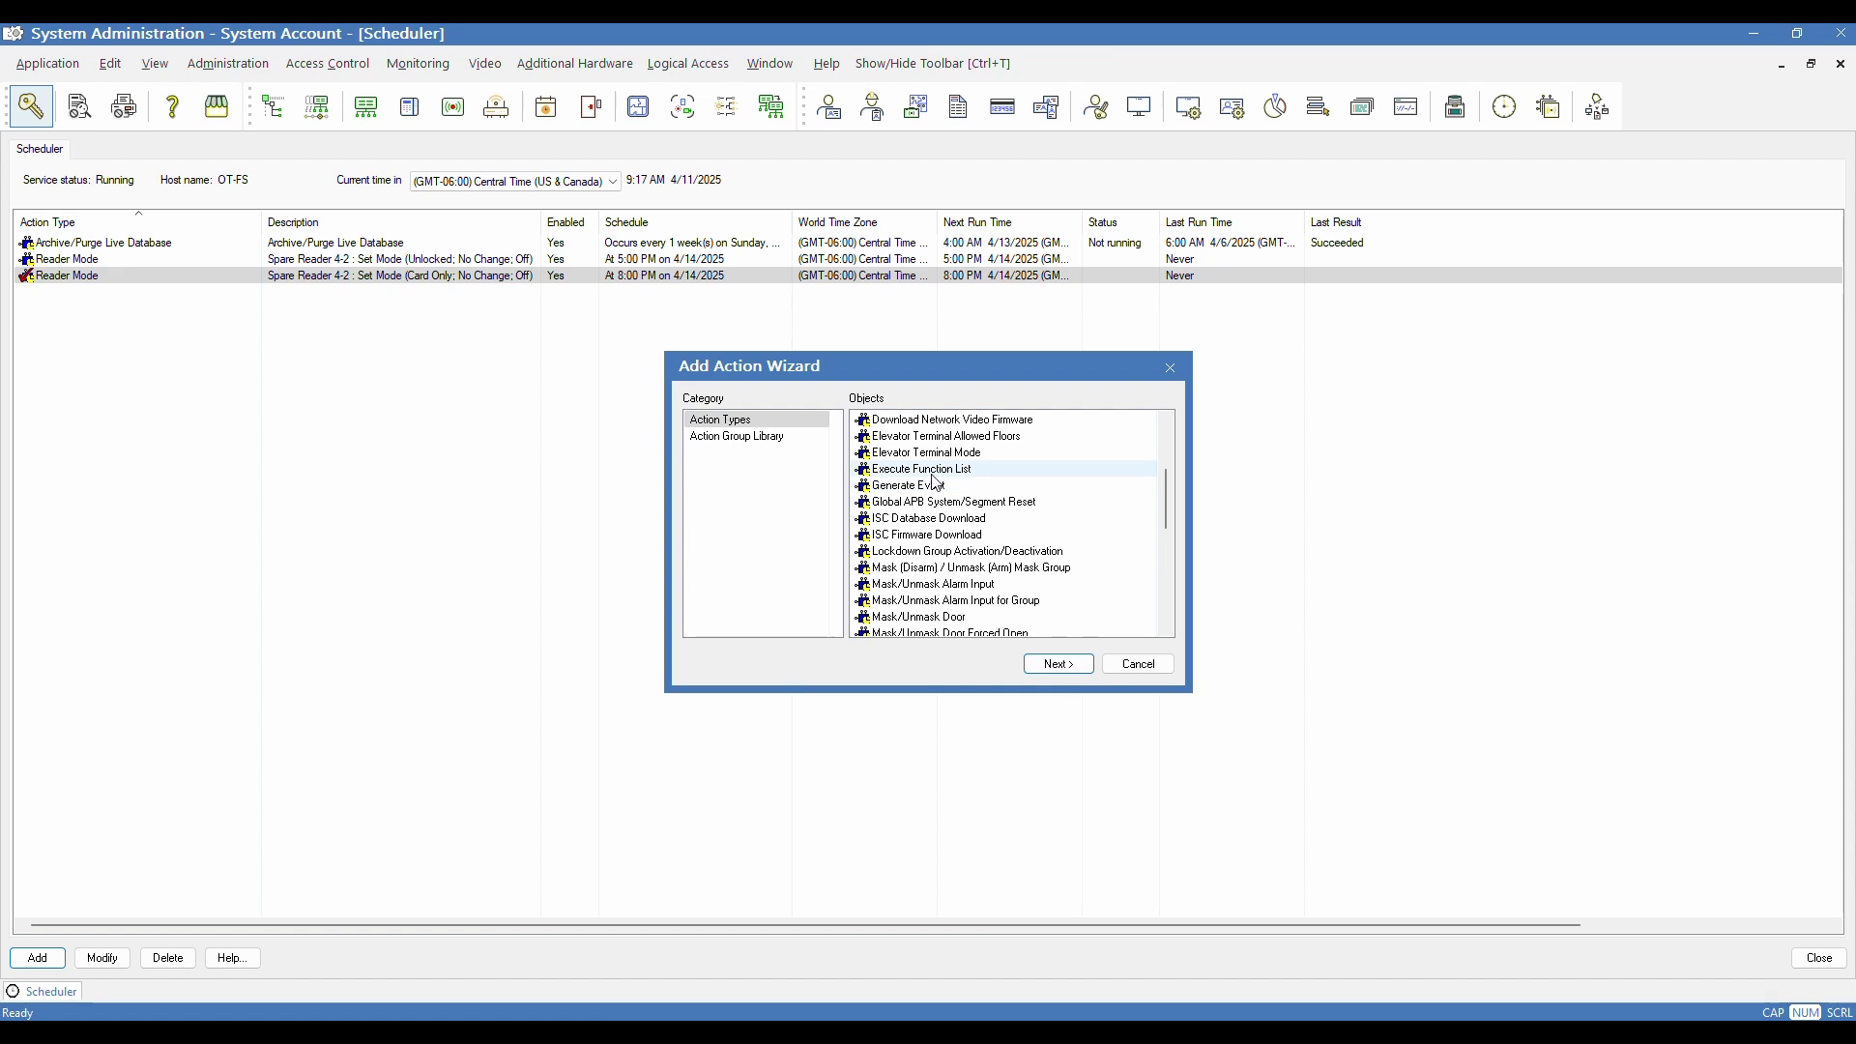
pyautogui.click(933, 474)
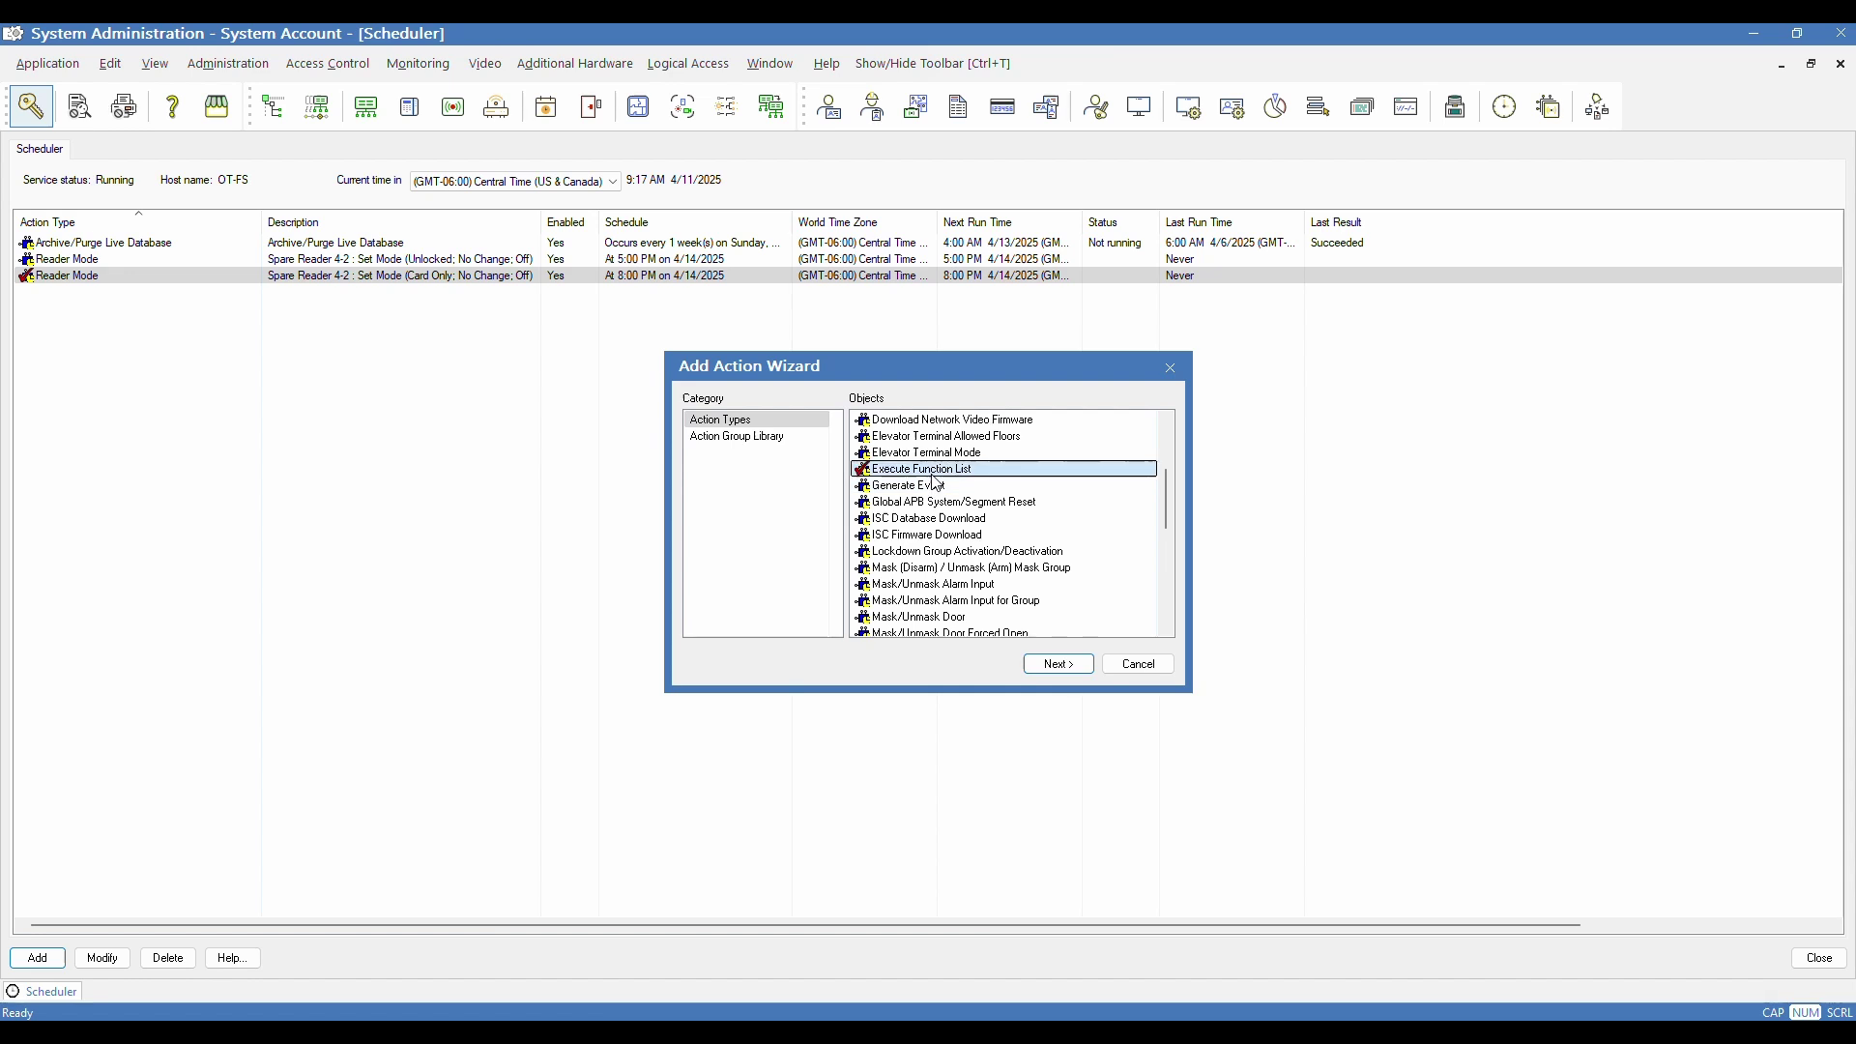
pyautogui.click(967, 570)
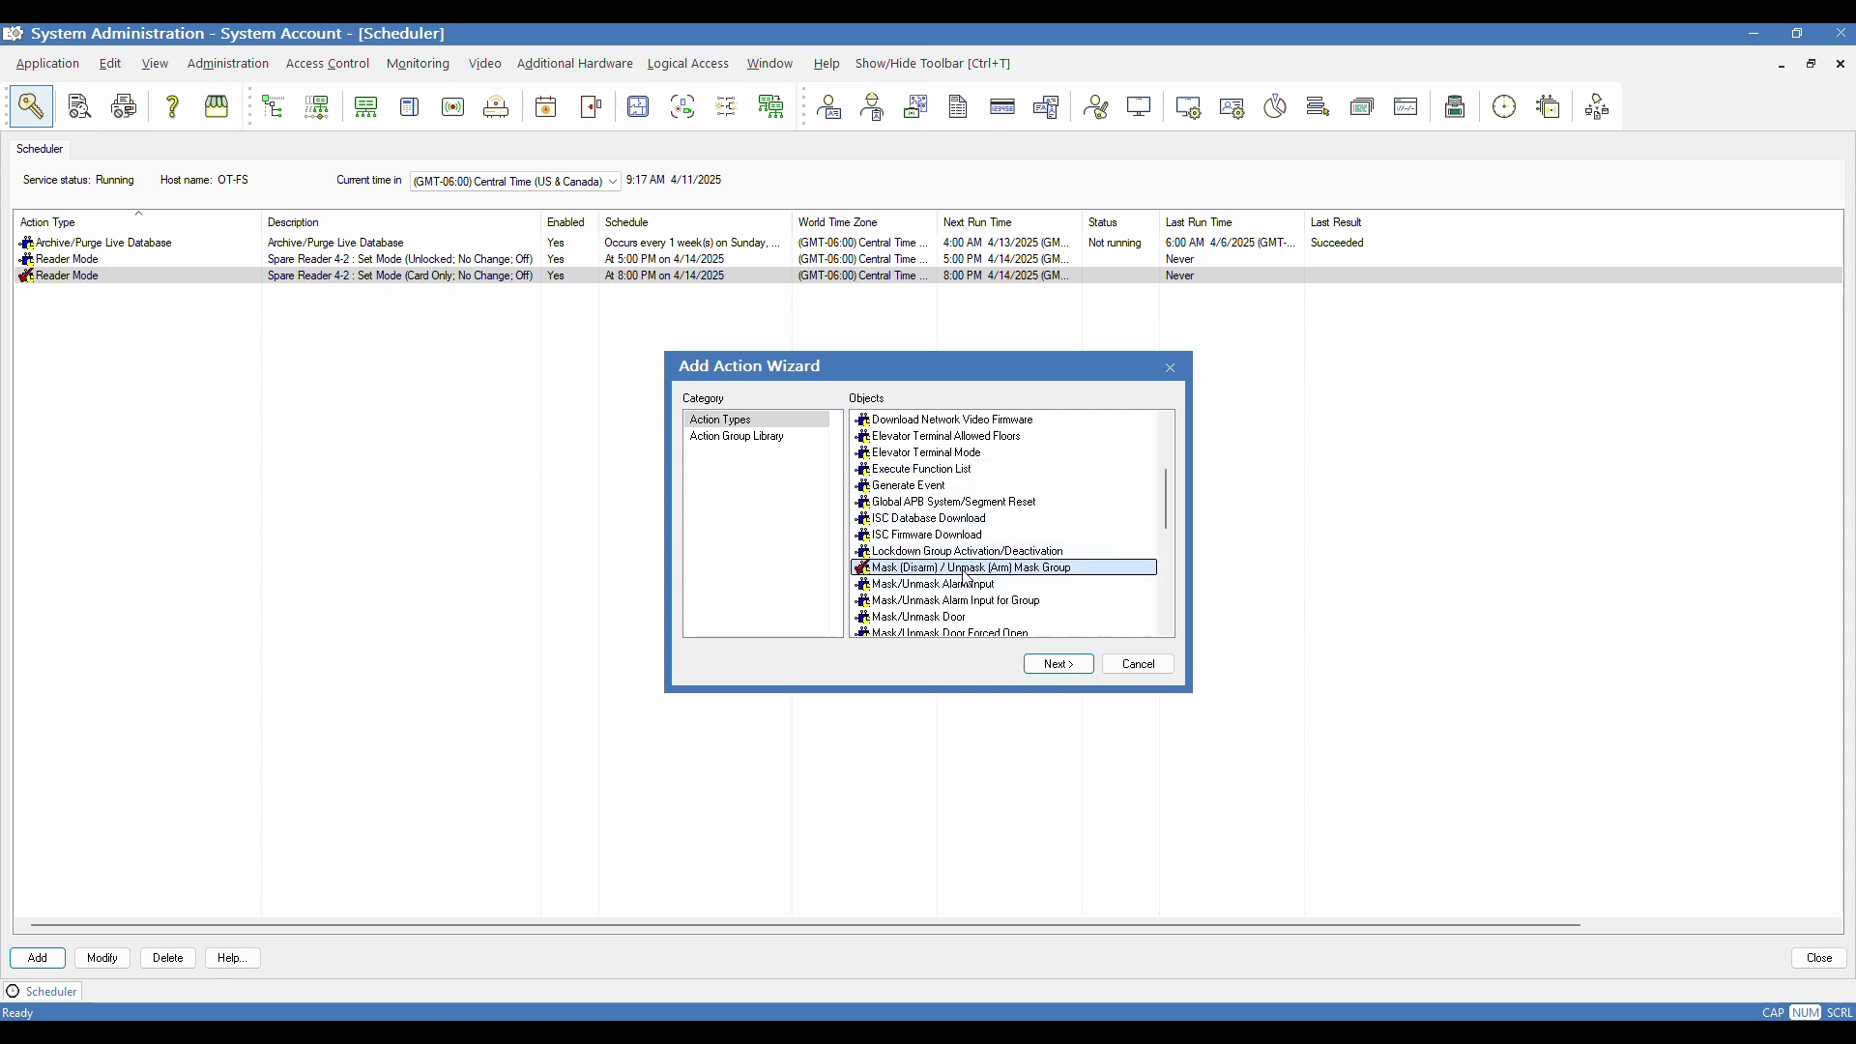
pyautogui.scroll(-2, 963, 572)
pyautogui.click(966, 454)
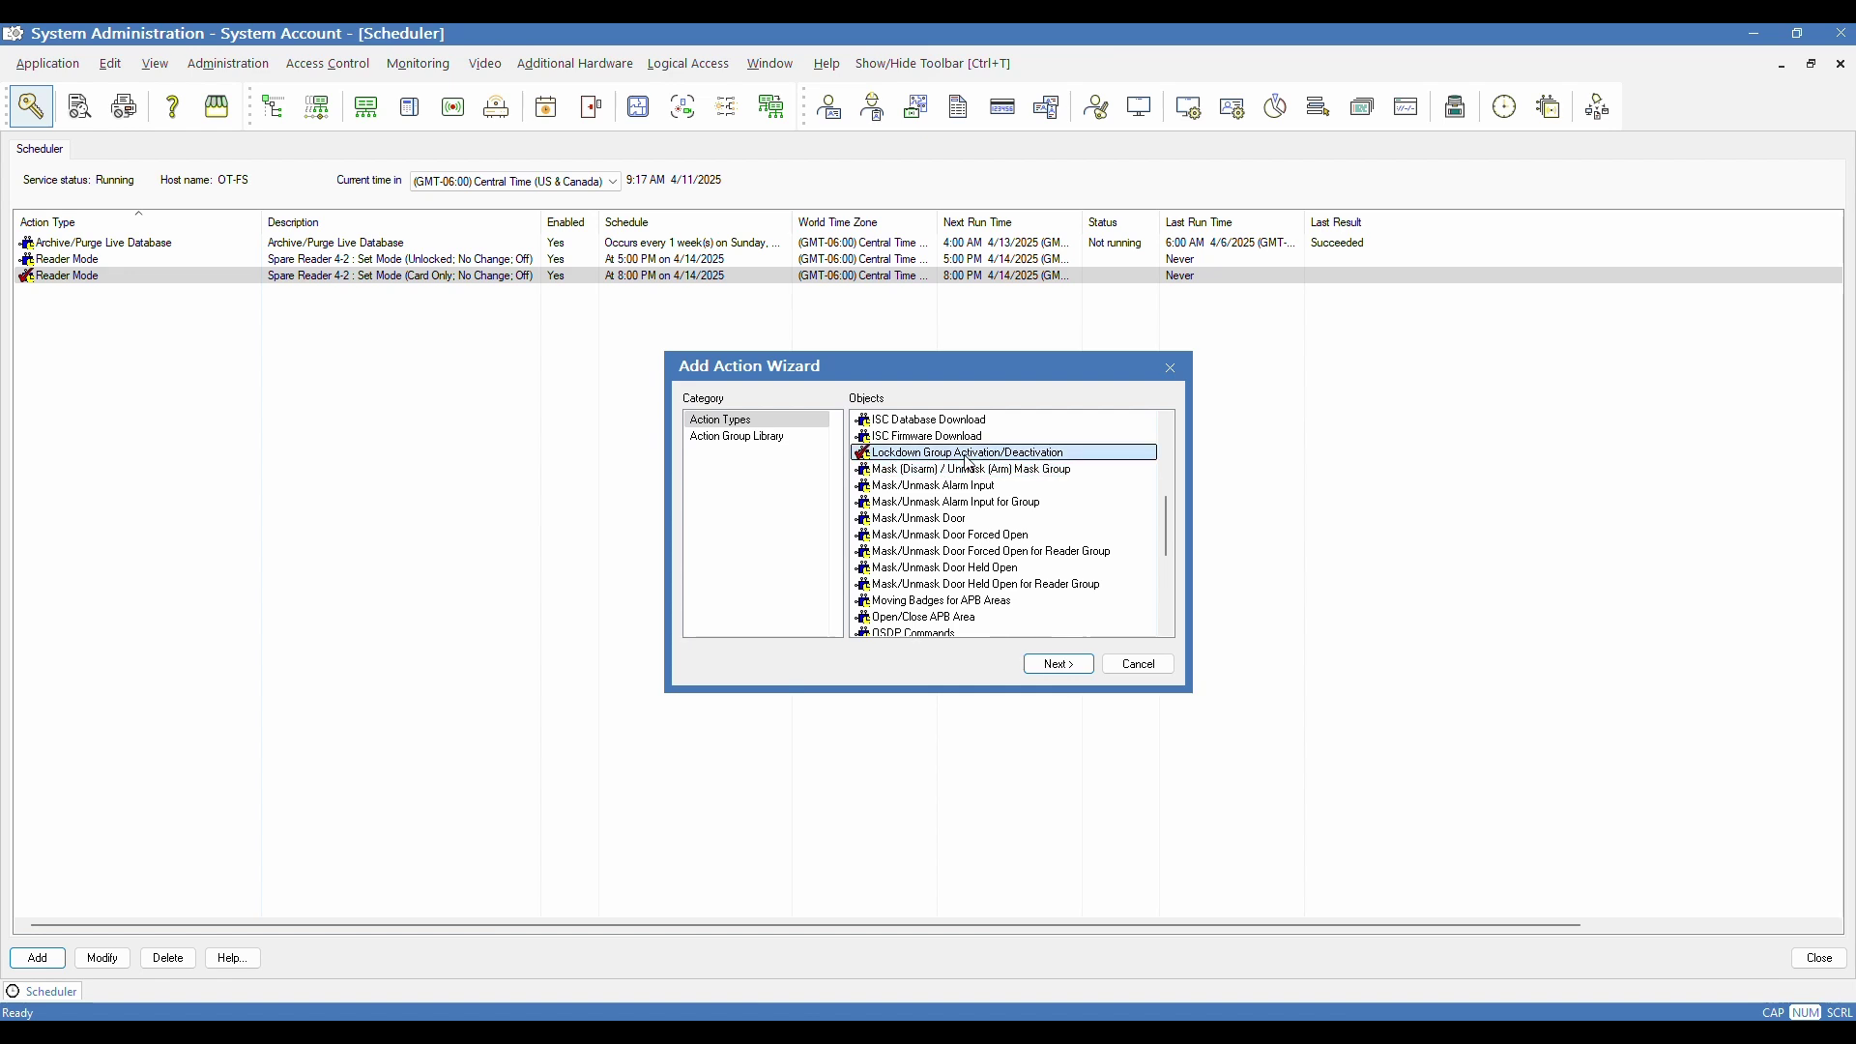
pyautogui.scroll(-3, 978, 570)
pyautogui.click(979, 553)
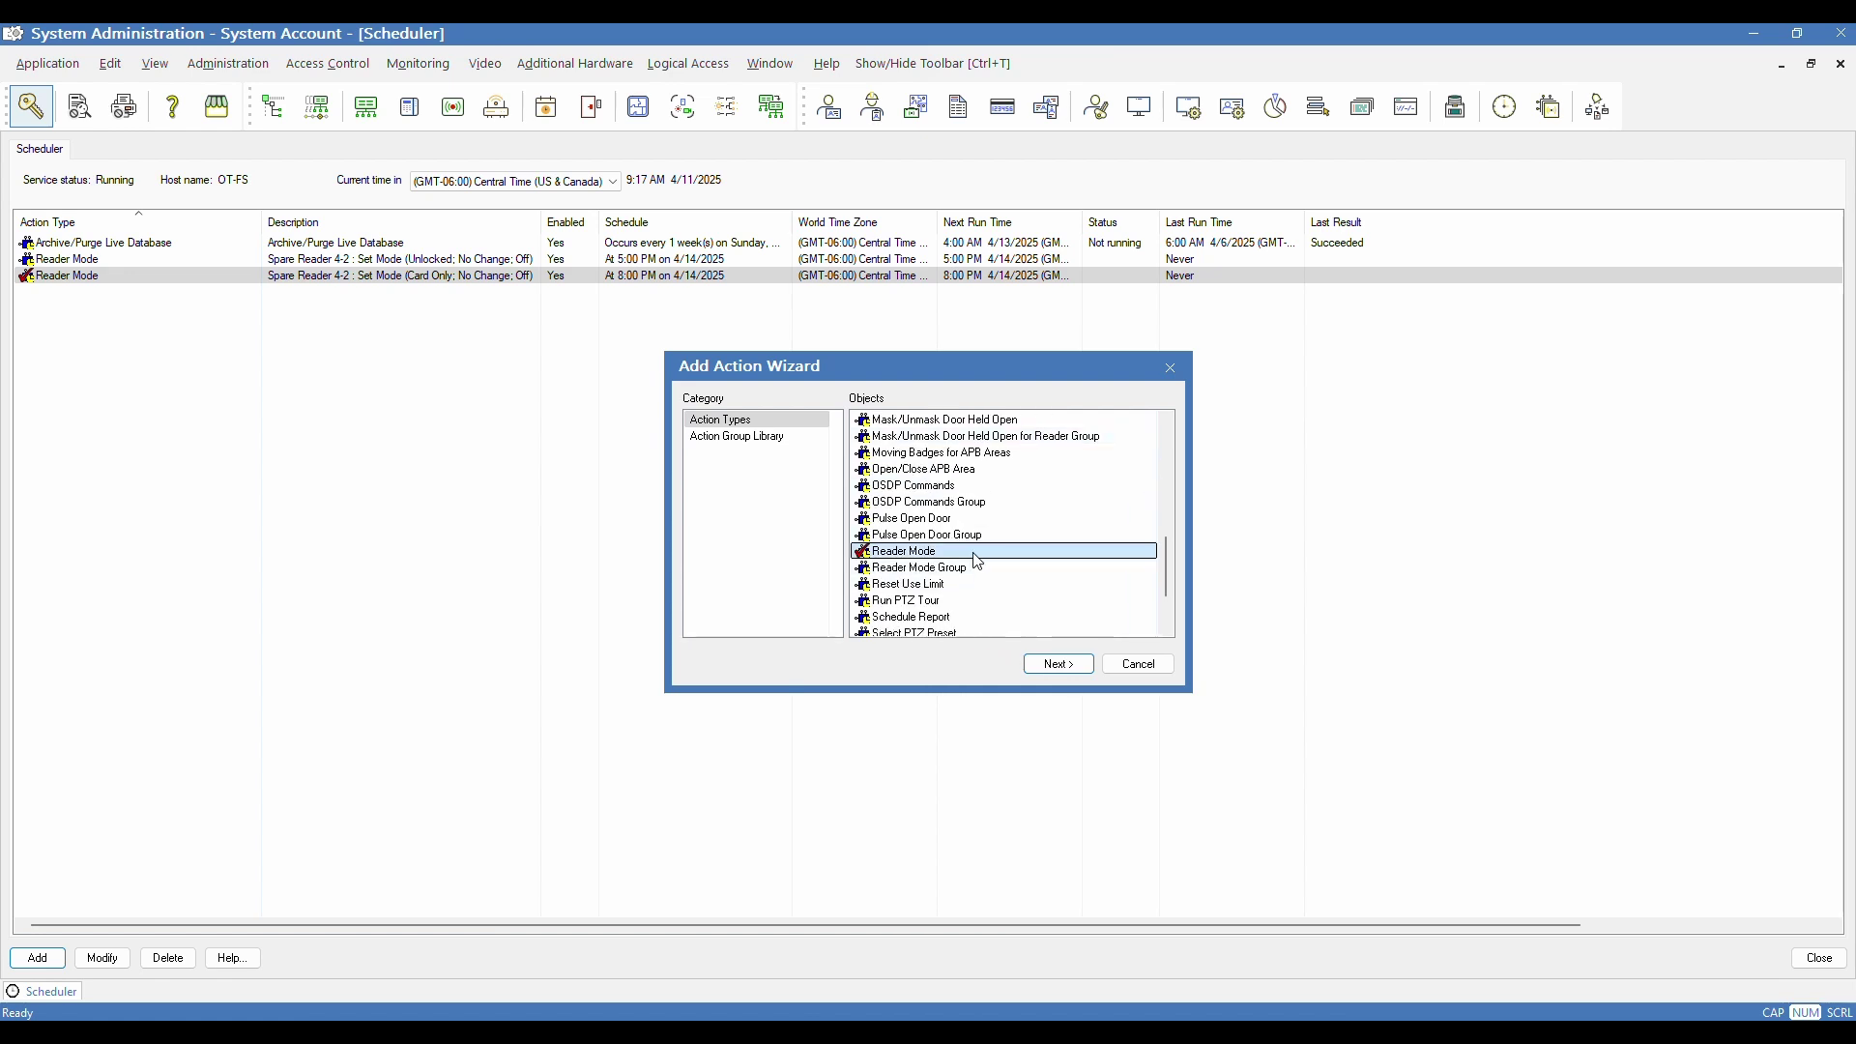
pyautogui.click(967, 519)
pyautogui.scroll(-1, 969, 538)
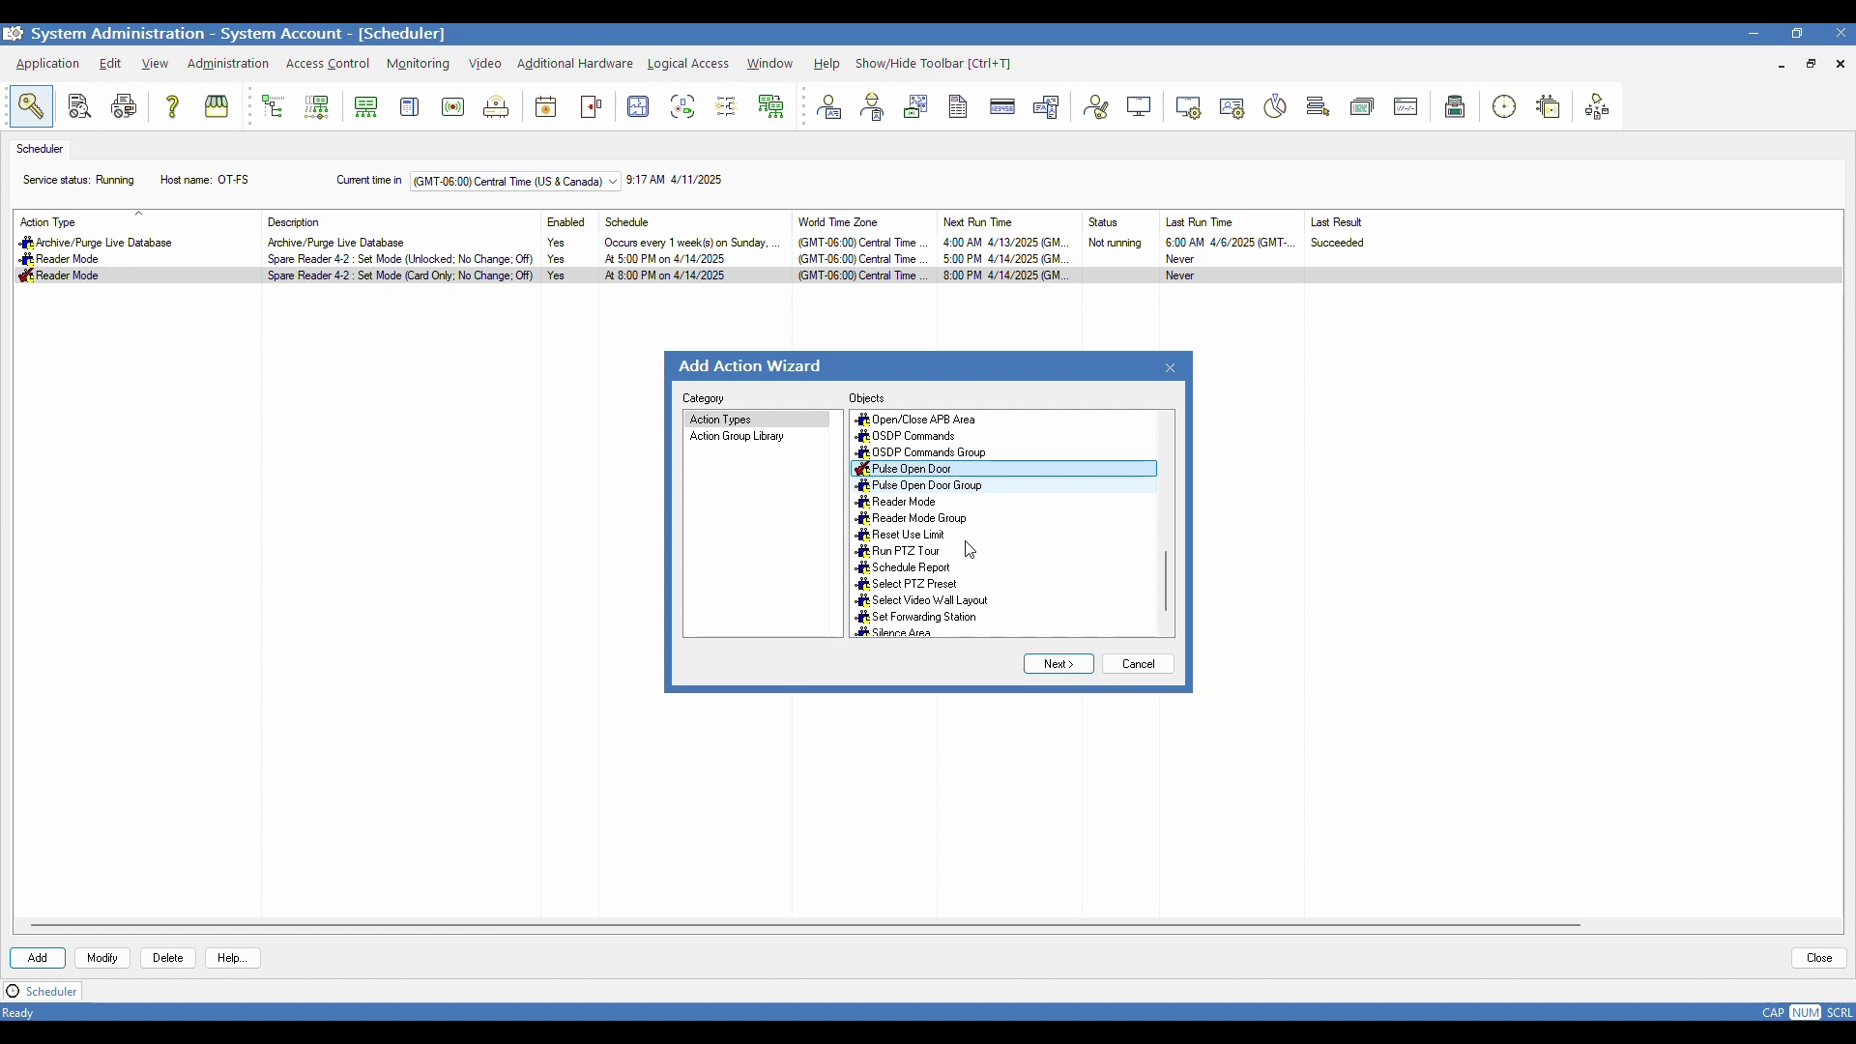
pyautogui.click(969, 568)
pyautogui.scroll(-1, 969, 581)
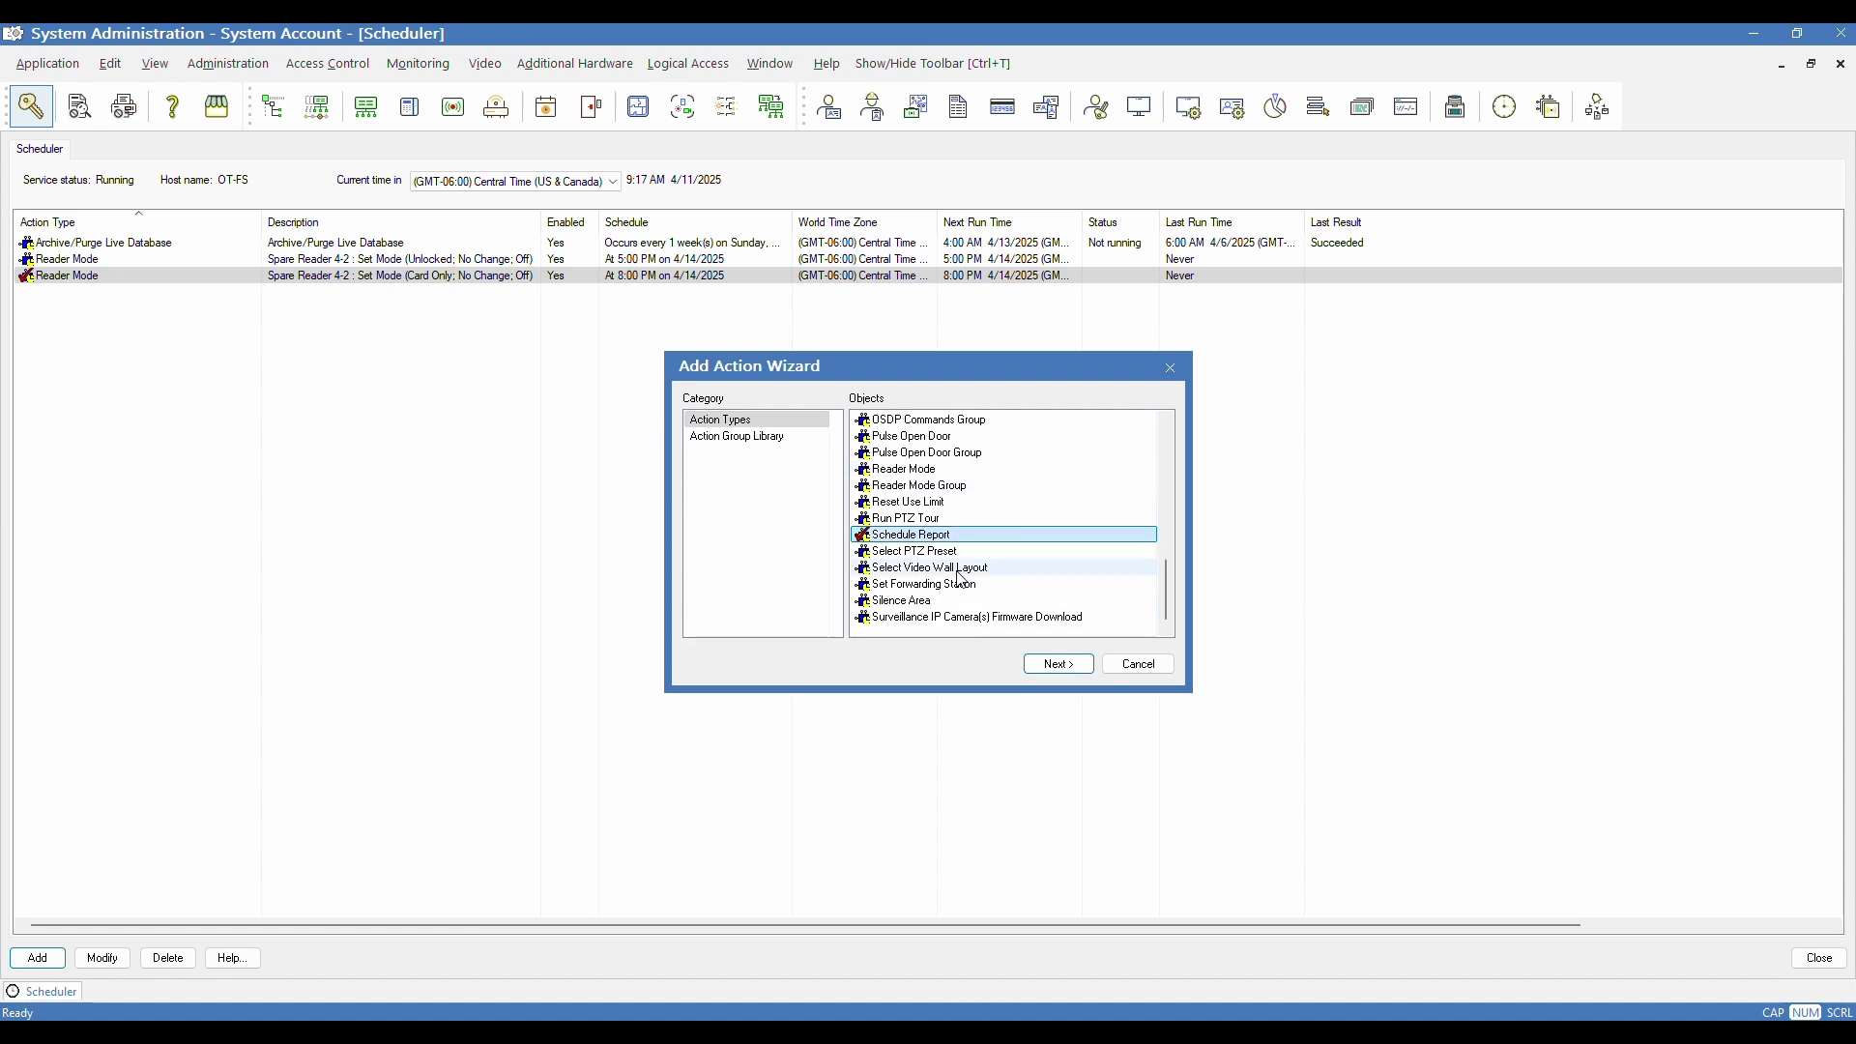
pyautogui.click(923, 601)
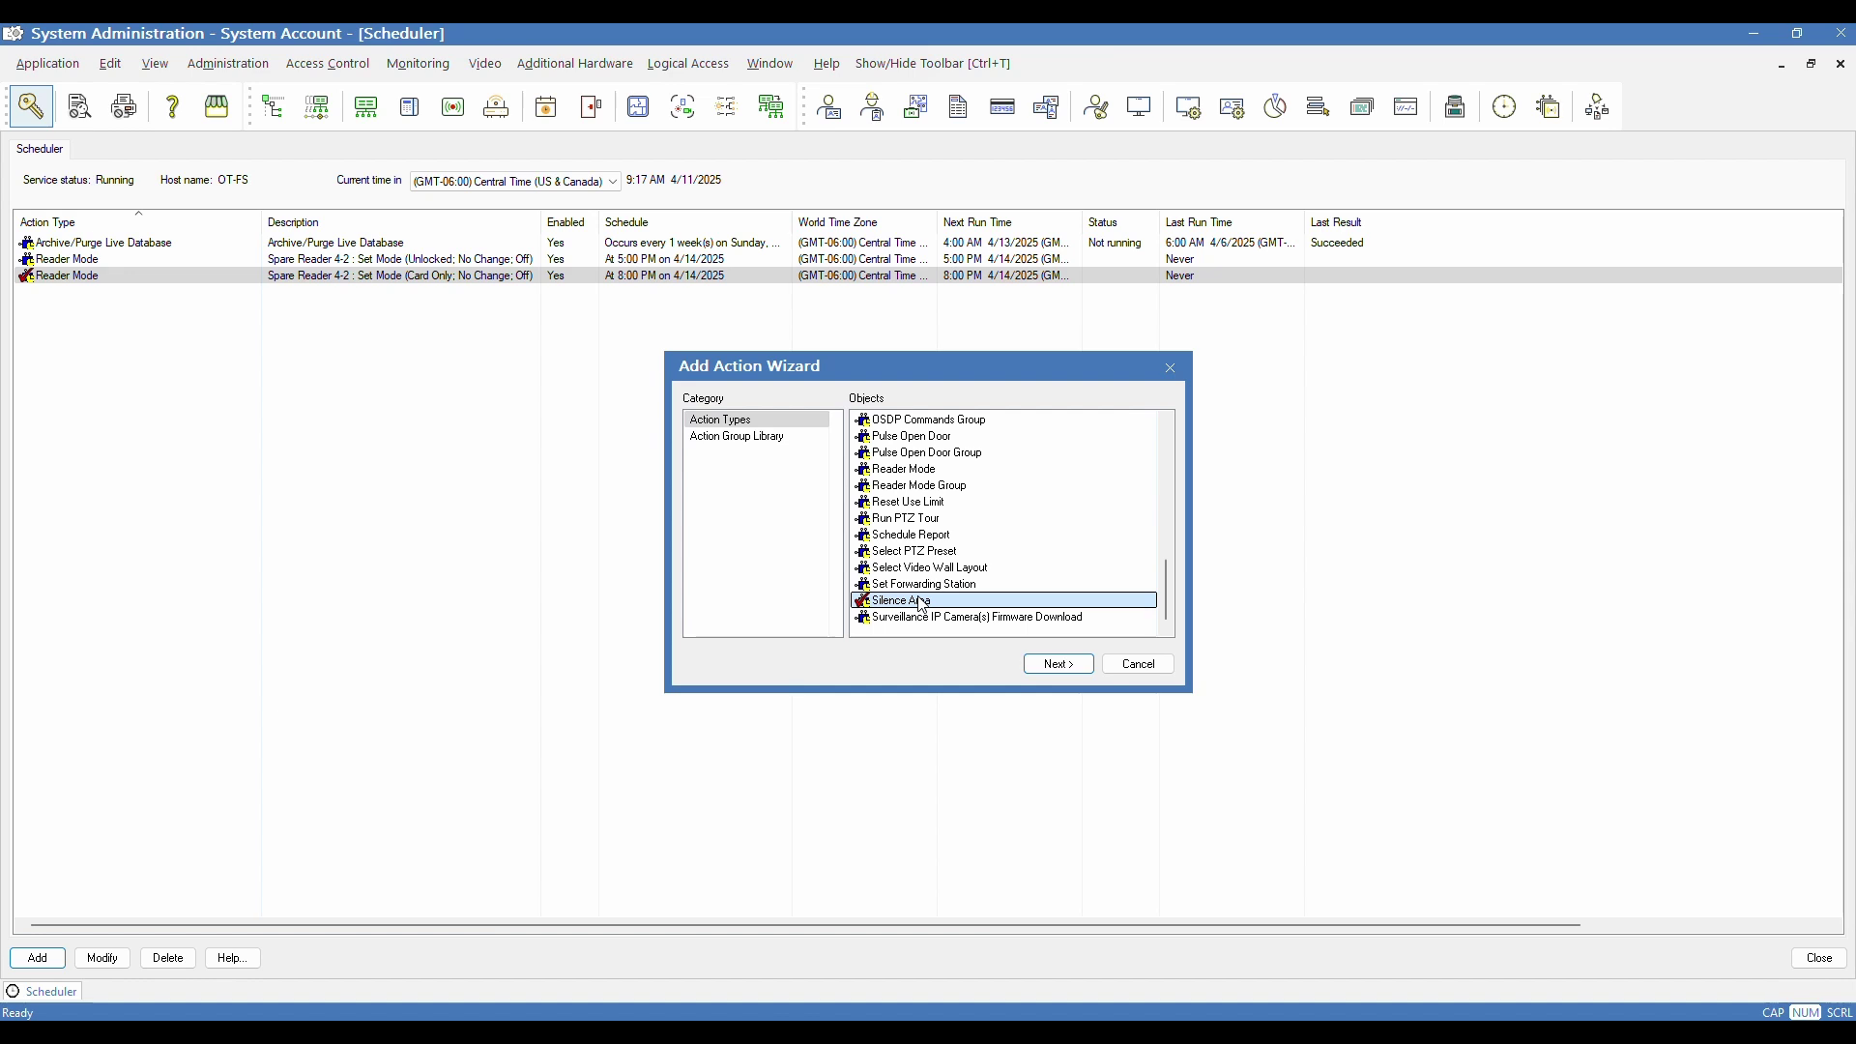
pyautogui.click(1140, 666)
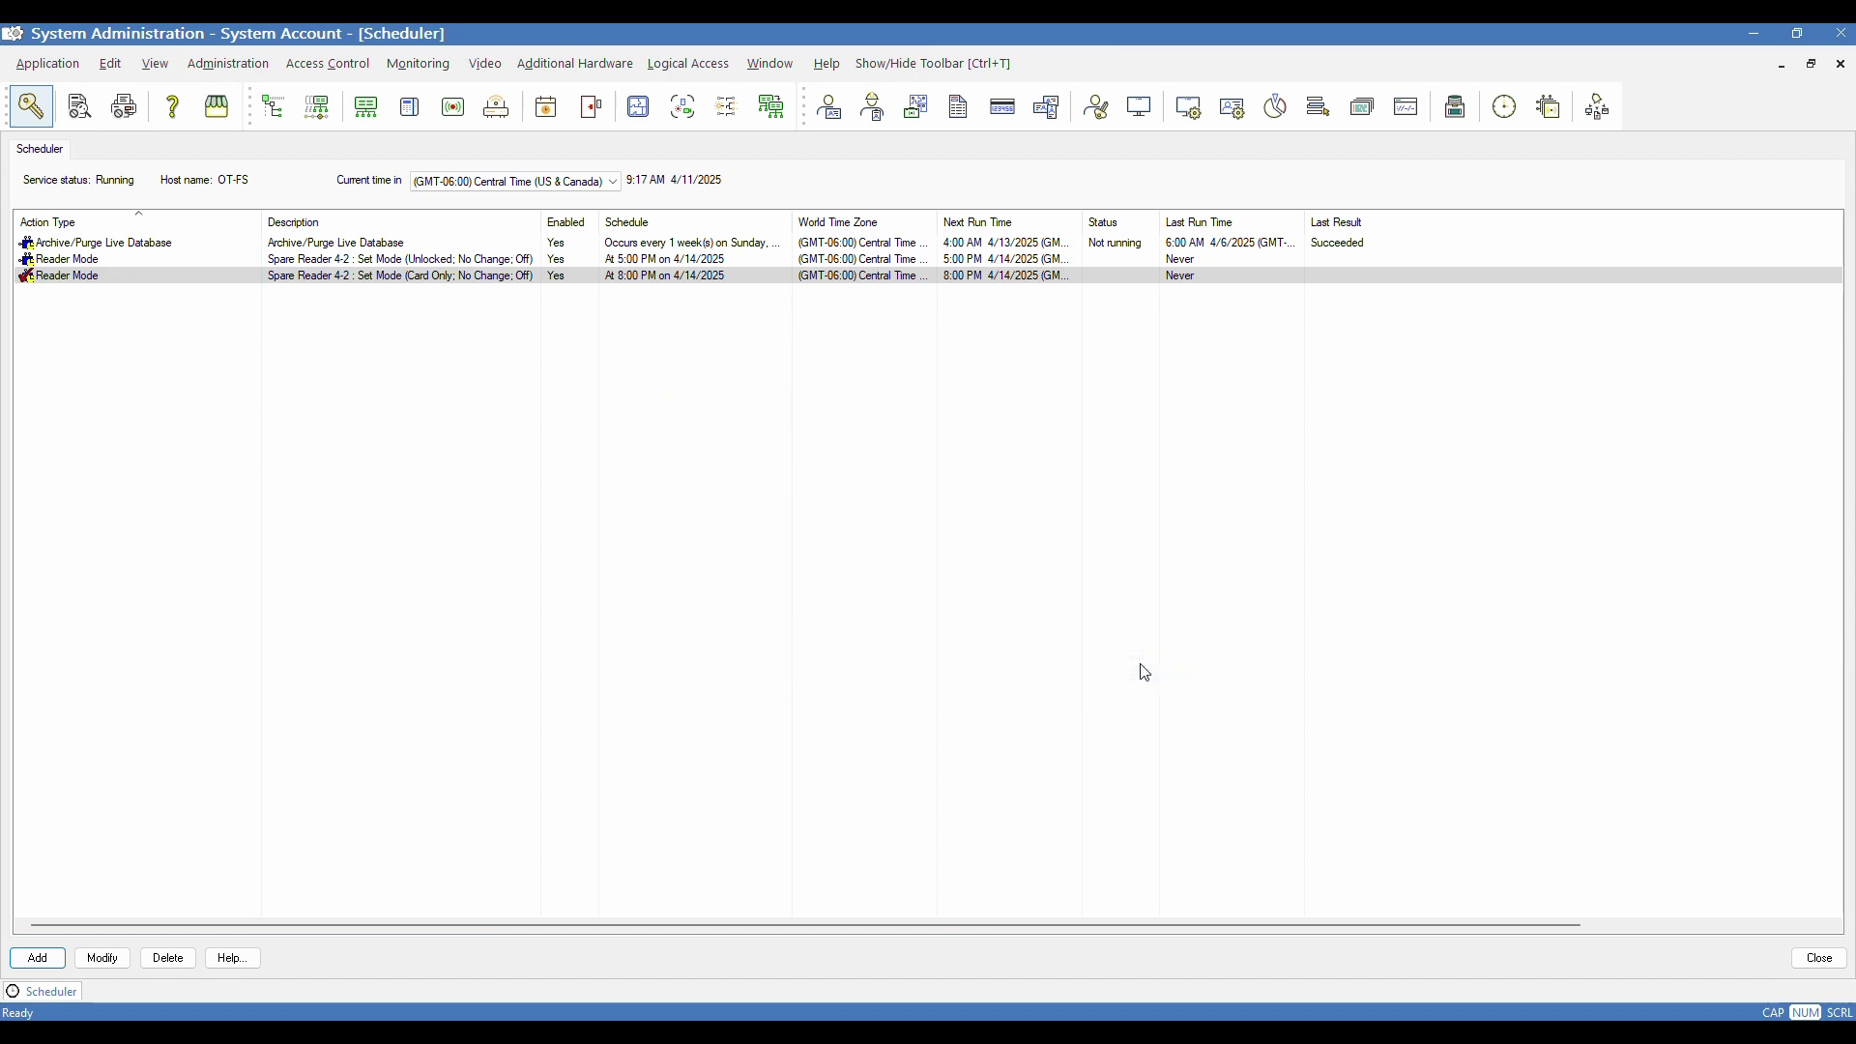